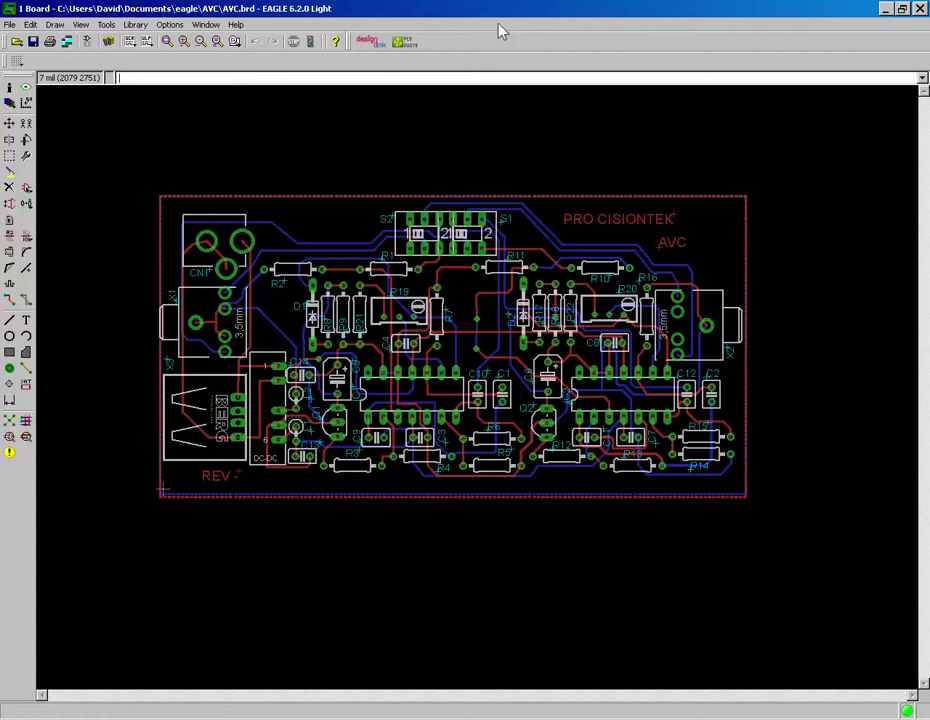
# Switch from the routed EAGLE AVC board to its AVC.sch schematic
pyautogui.click(87, 41)
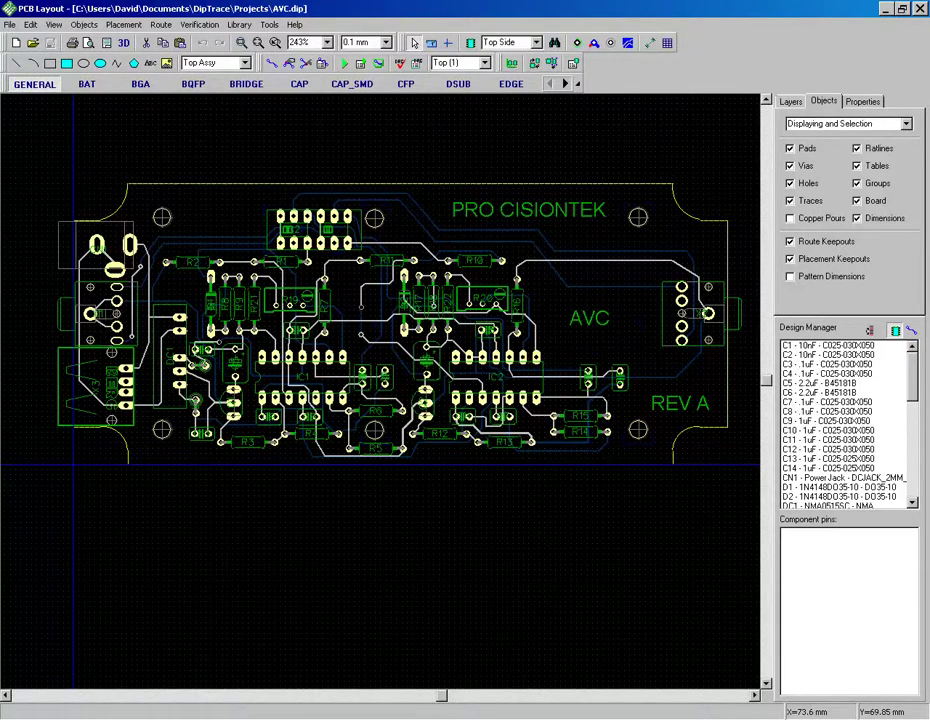
# Cycle through the DipTrace schematic, DipTrace board and DesignSpark windows, ending on the unrouted DesignSpark board
pyautogui.hotkey('alt', 'Tab')
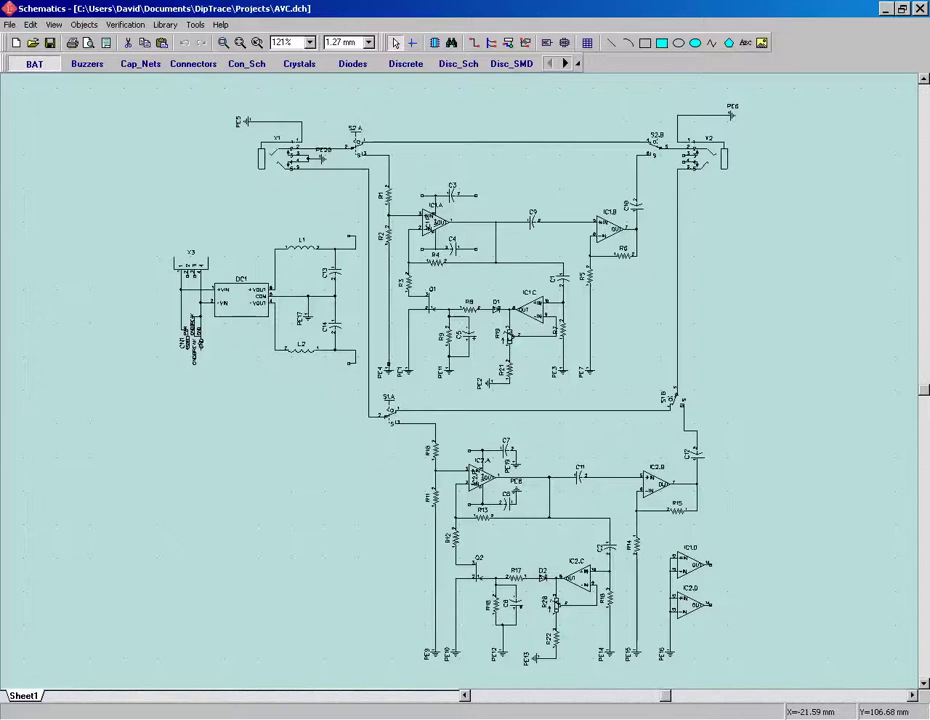
pyautogui.hotkey('alt', 'Tab')
pyautogui.hotkey('alt', 'Tab')
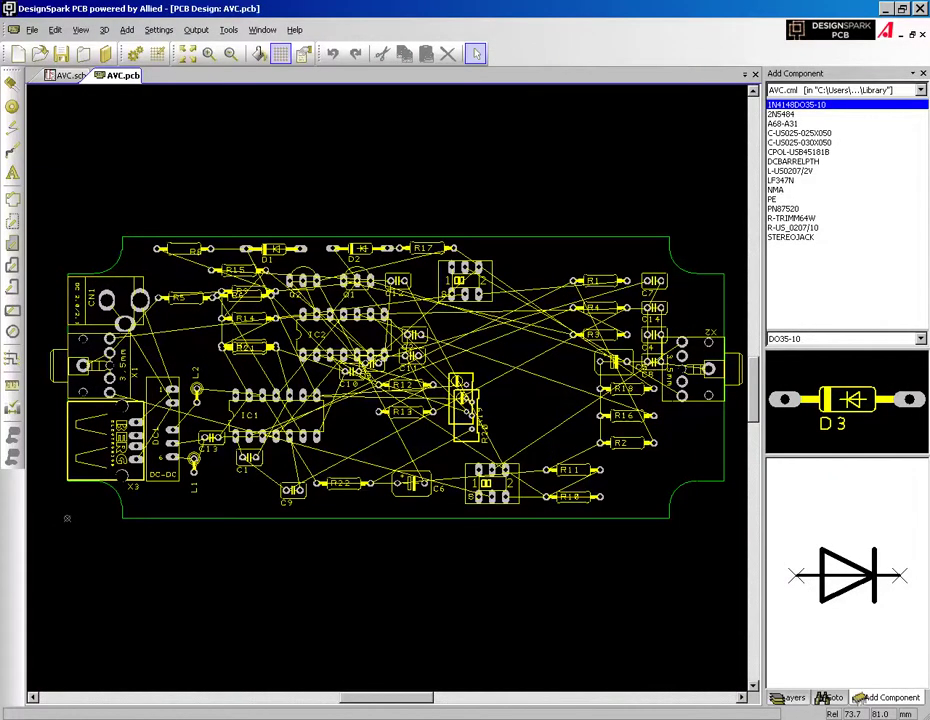
pyautogui.hotkey('alt', 'Tab')
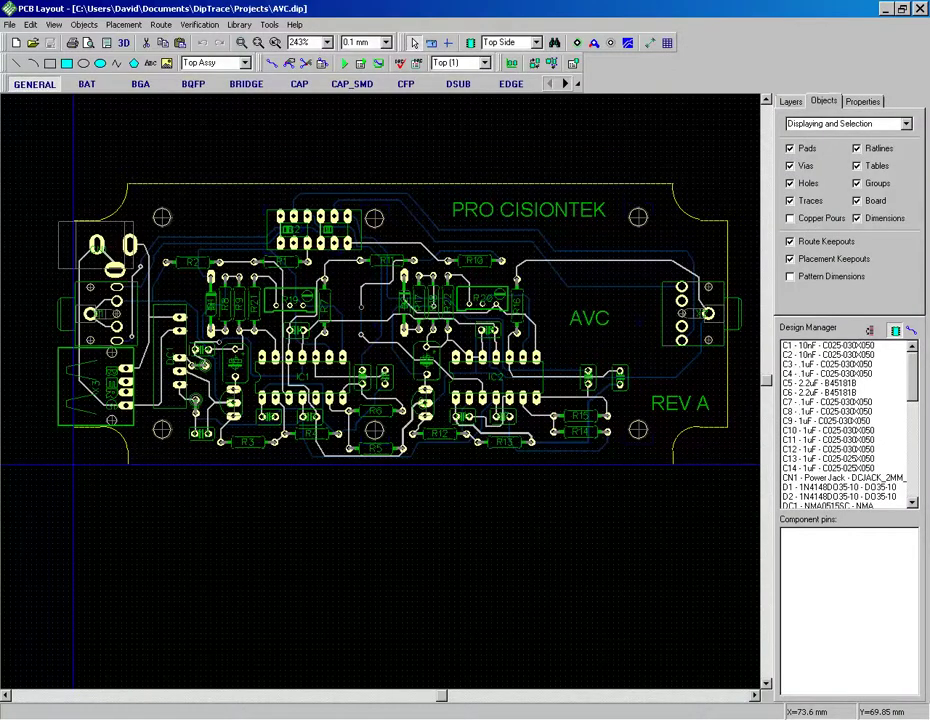
pyautogui.hotkey('alt', 'Tab')
pyautogui.hotkey('alt', 'Tab')
pyautogui.hotkey('alt', 'Tab')
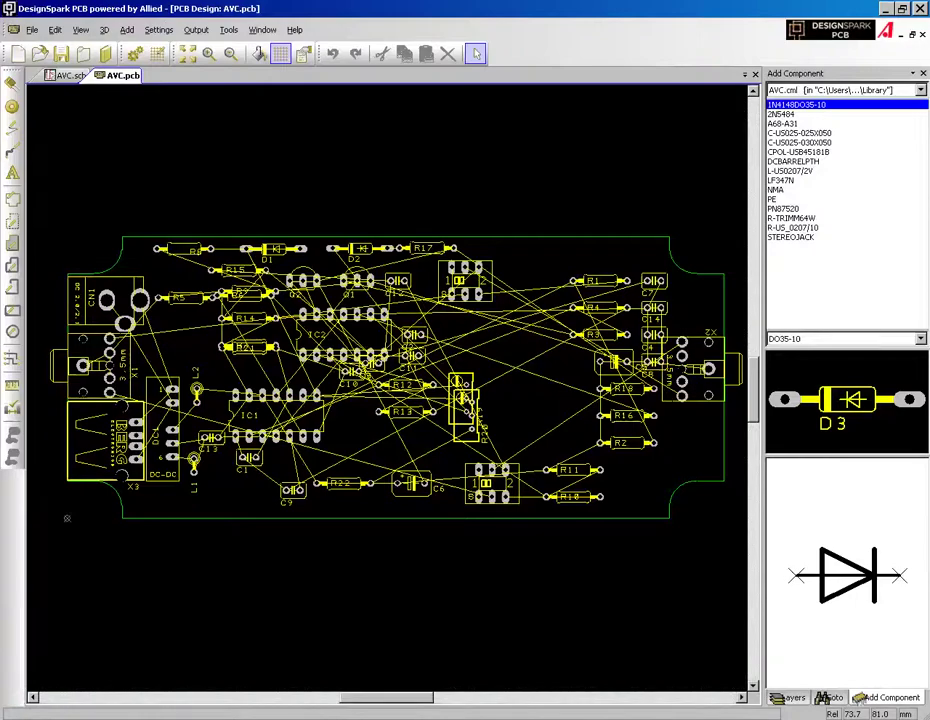
pyautogui.hotkey('alt', 'Tab')
pyautogui.hotkey('alt', 'Tab')
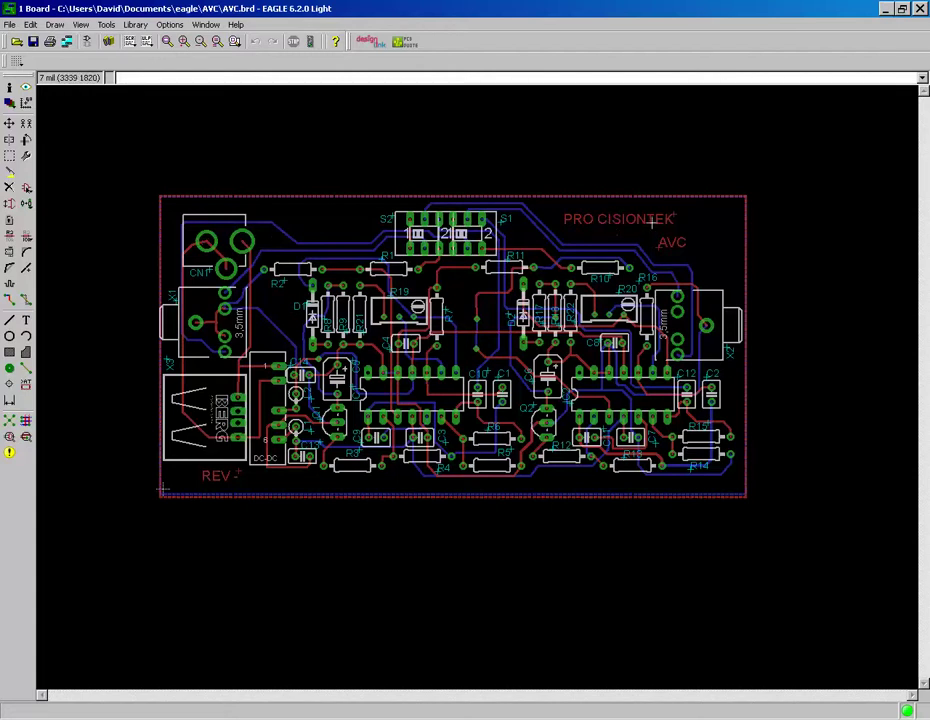
# Minimize EAGLE and zoom into the DipTrace AVC board around R2, DC1, CN1 and X3
pyautogui.click(885, 9)
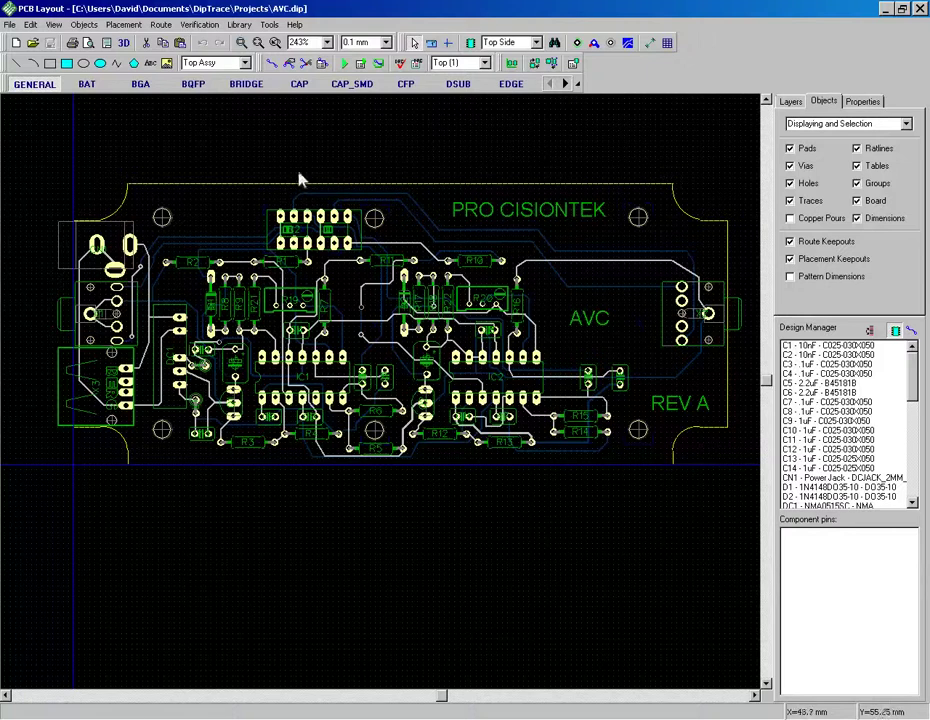
pyautogui.scroll(1, 322, 312)
pyautogui.scroll(2, 324, 318)
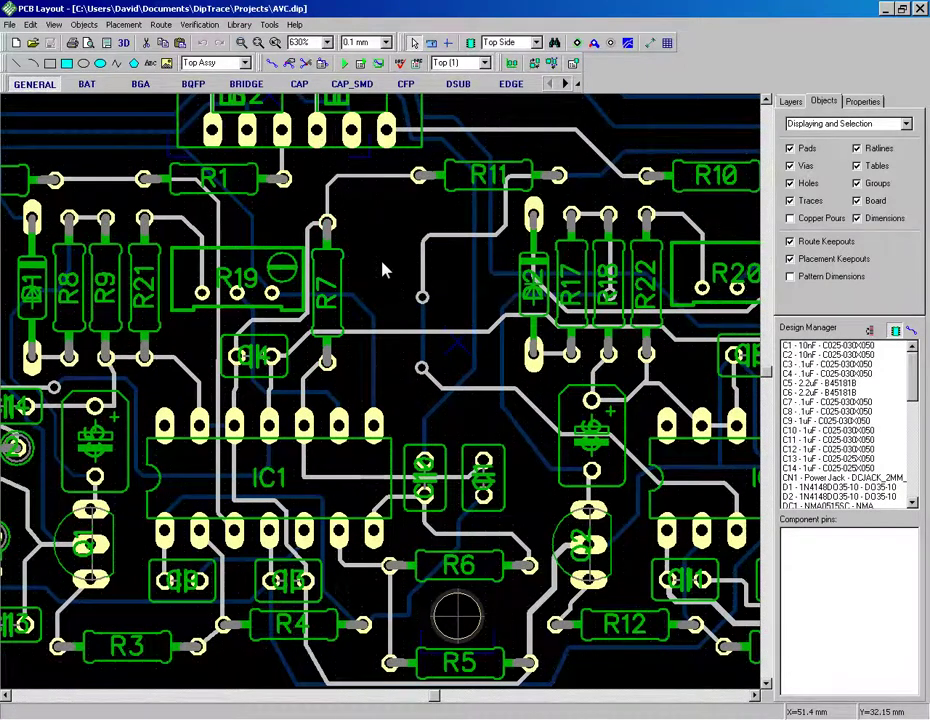
pyautogui.moveTo(467, 345); pyautogui.dragTo(727, 407, button='right')
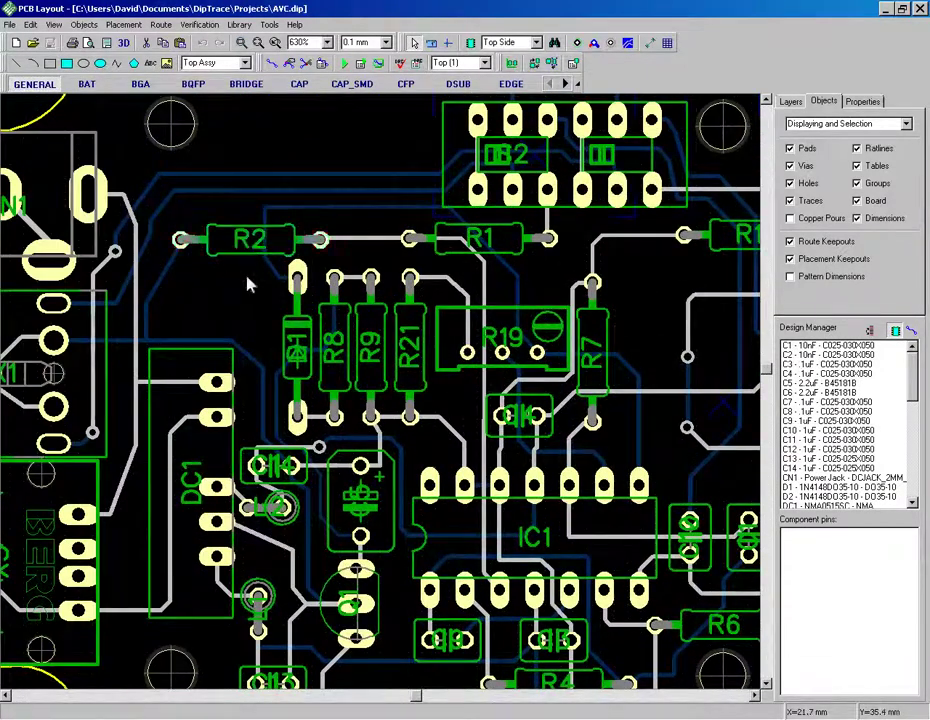
pyautogui.moveTo(251, 280); pyautogui.dragTo(484, 197, button='right')
# Zoom out to the whole board labelled AVC and REV A, then switch to the DipTrace schematic
pyautogui.scroll(-2, 343, 187)
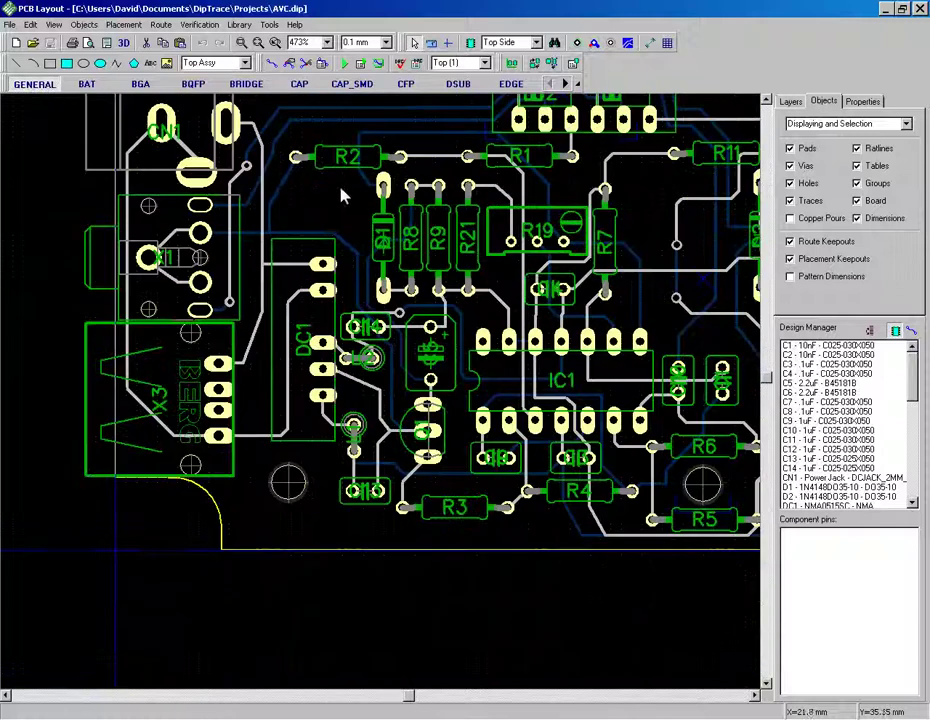
pyautogui.scroll(-1, 338, 208)
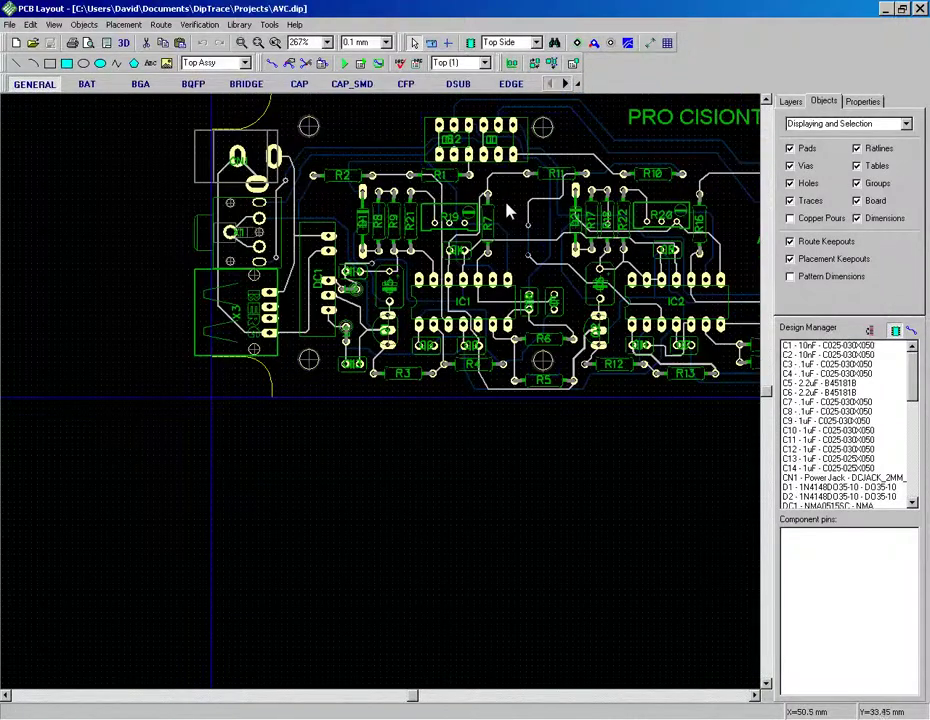
pyautogui.moveTo(467, 228); pyautogui.dragTo(282, 295, button='right')
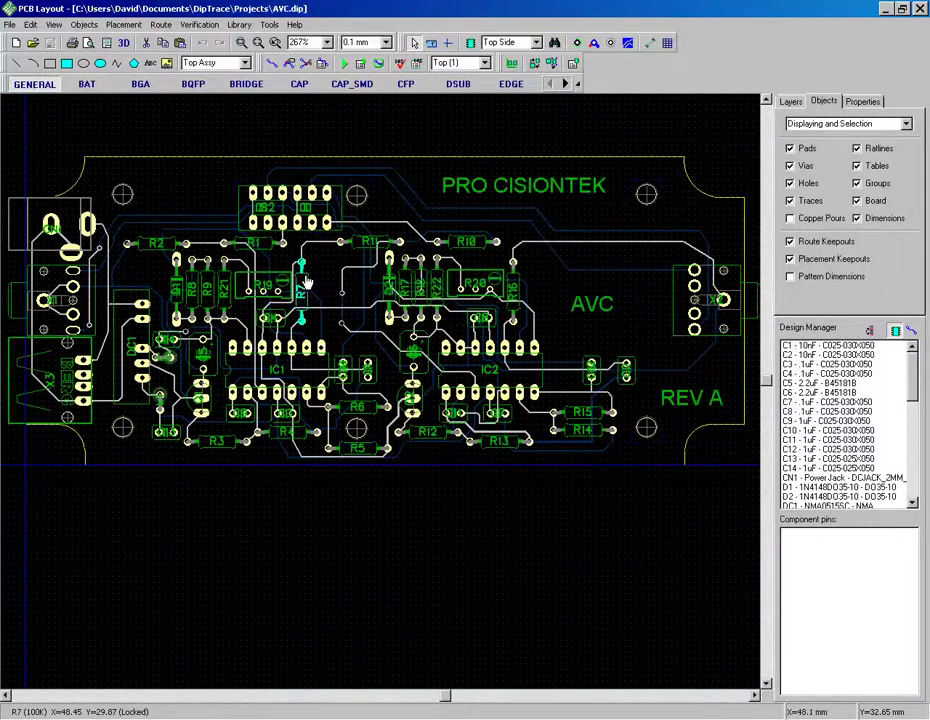
pyautogui.scroll(-1, 330, 275)
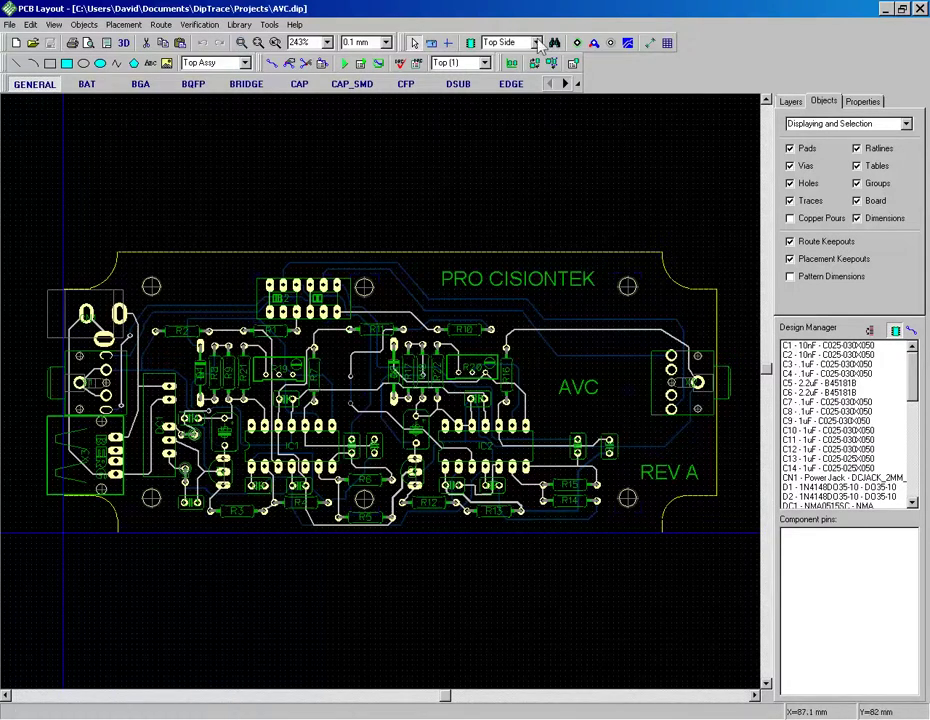
pyautogui.hotkey('alt', 'Tab')
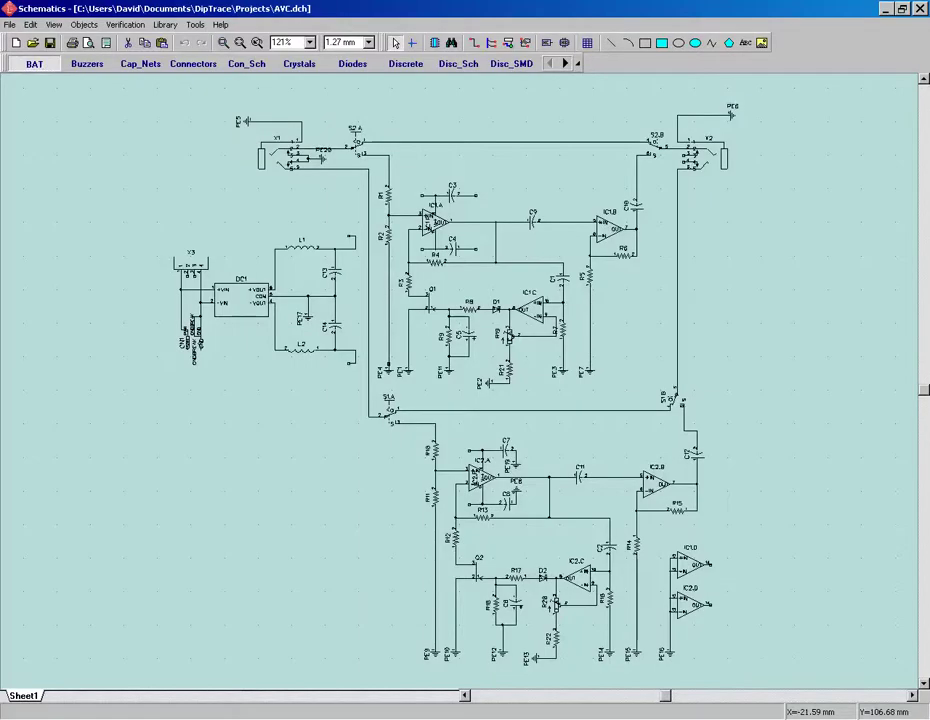
# Zoom and pan around the AVC.dch circuit with IC1, IC2, S1, S2 and DC1
pyautogui.scroll(3, 406, 266)
pyautogui.scroll(-3, 406, 266)
pyautogui.scroll(4, 235, 255)
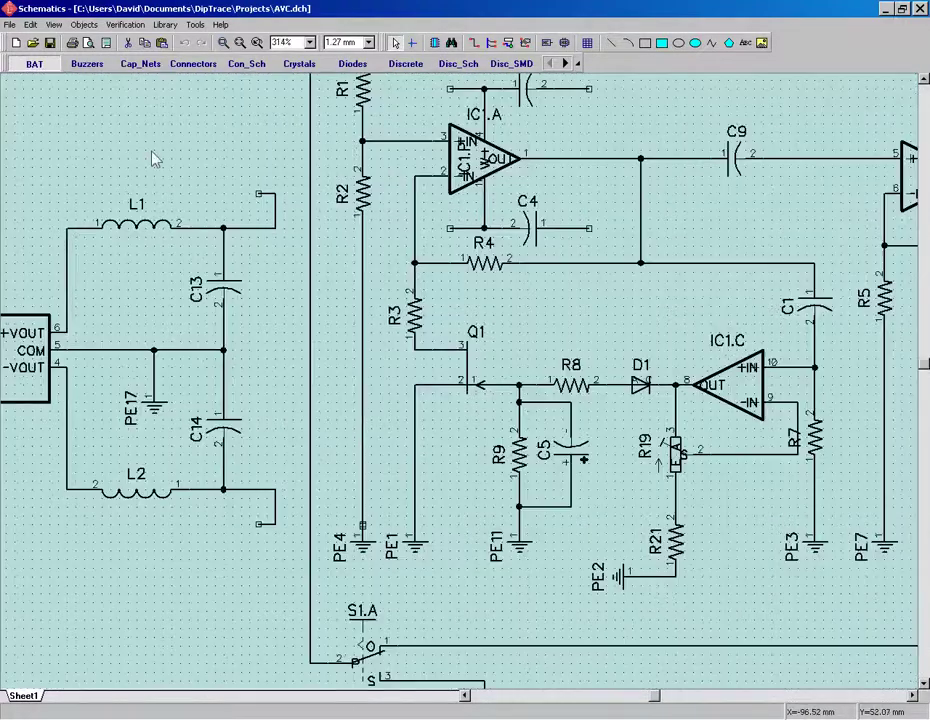
pyautogui.scroll(-2, 349, 201)
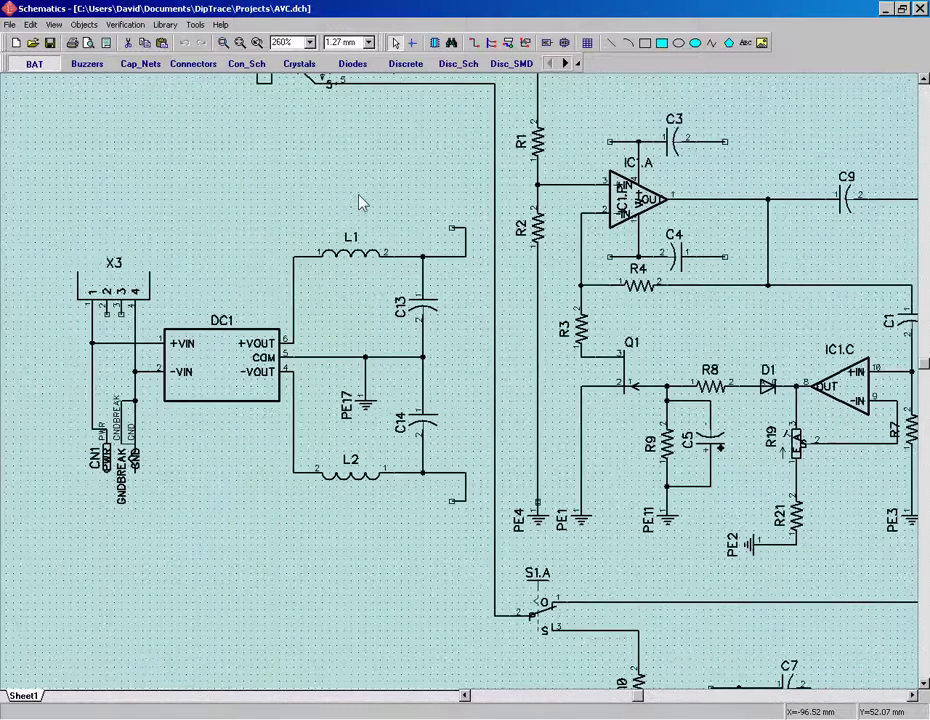
pyautogui.scroll(-3, 360, 201)
pyautogui.scroll(-1, 255, 440)
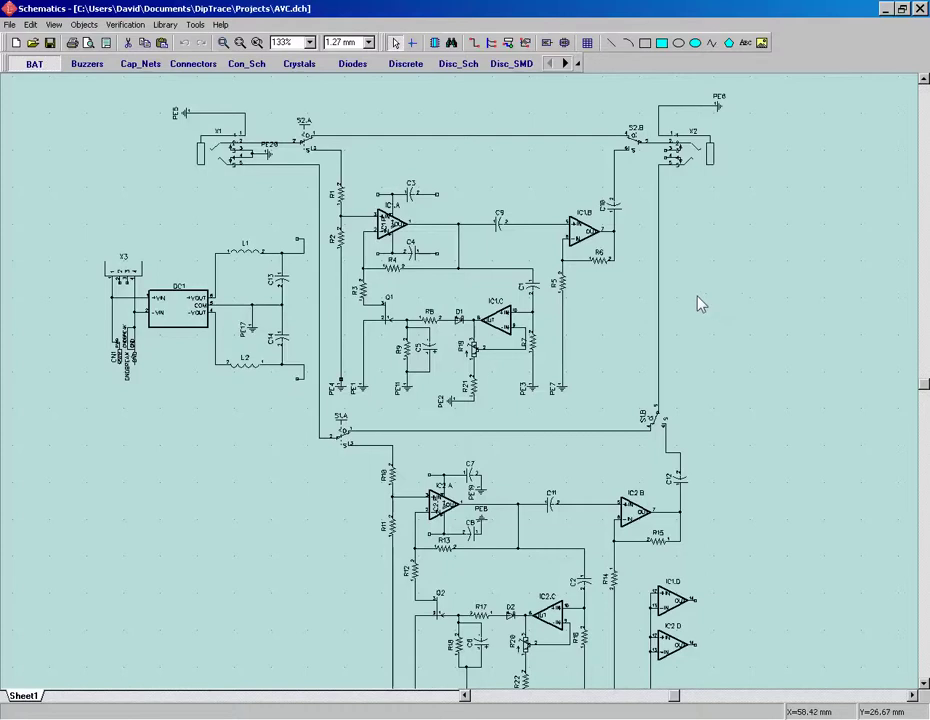
pyautogui.scroll(-1, 697, 303)
pyautogui.scroll(3, 697, 303)
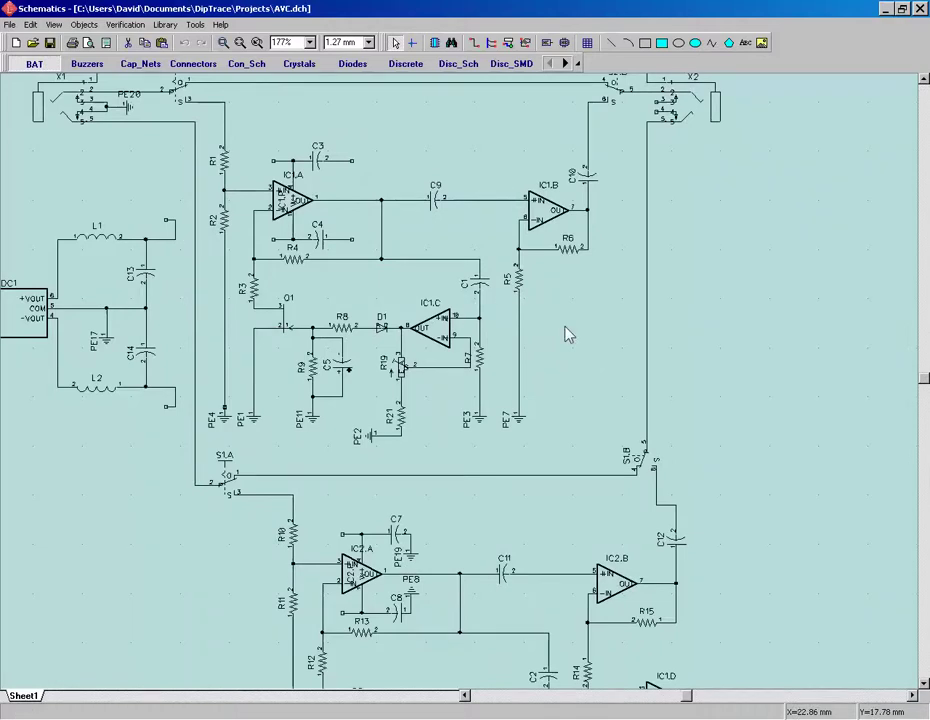
pyautogui.moveTo(565, 332); pyautogui.dragTo(617, 322, button='right')
pyautogui.scroll(-1, 197, 228)
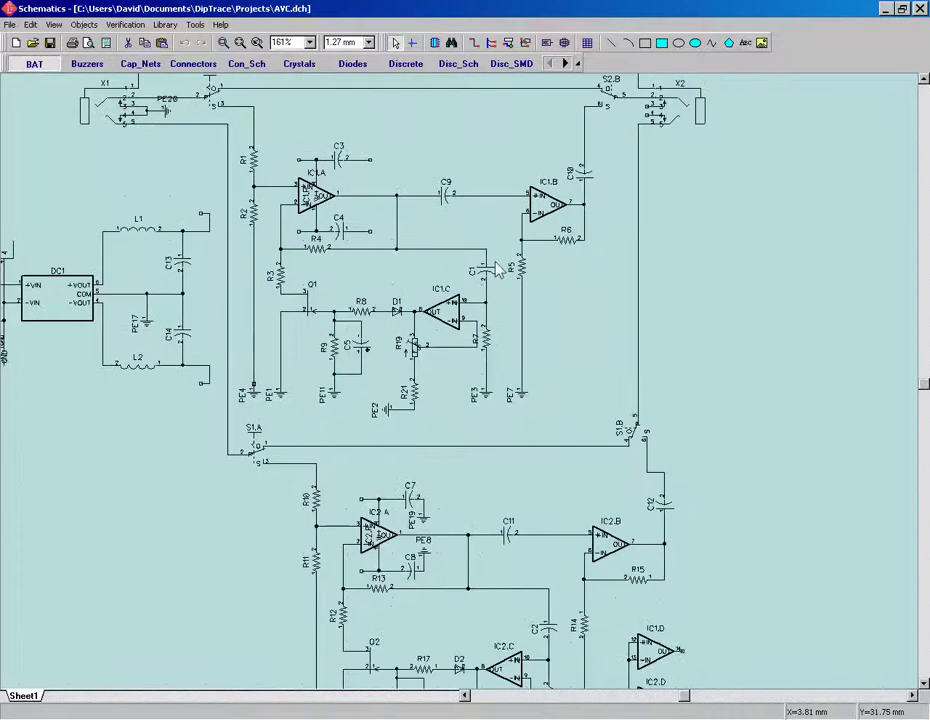
pyautogui.click(9, 24)
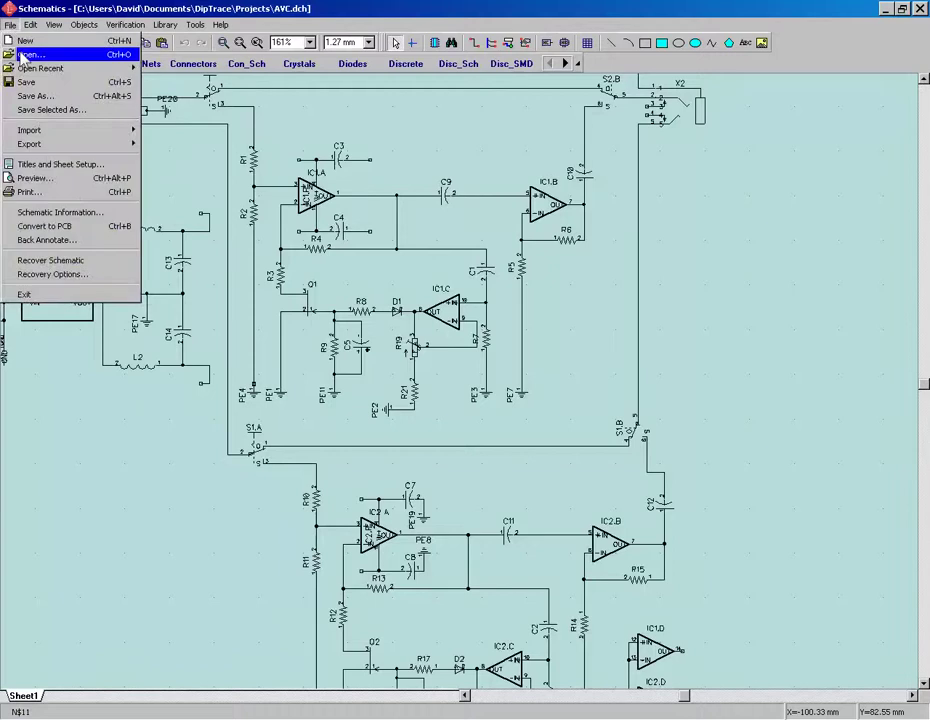
pyautogui.click(62, 212)
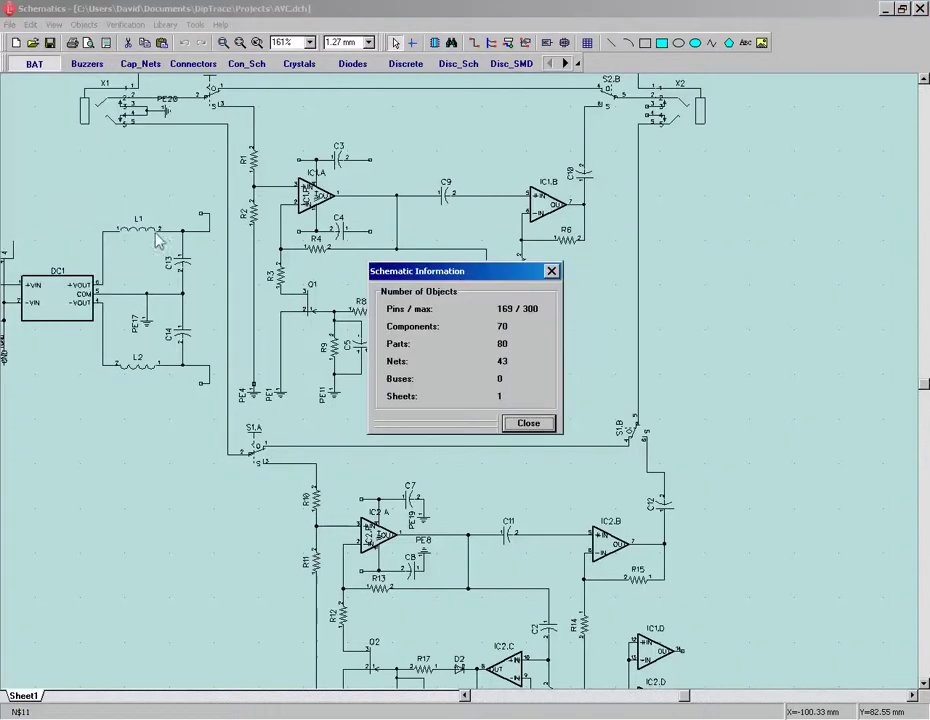
pyautogui.click(528, 424)
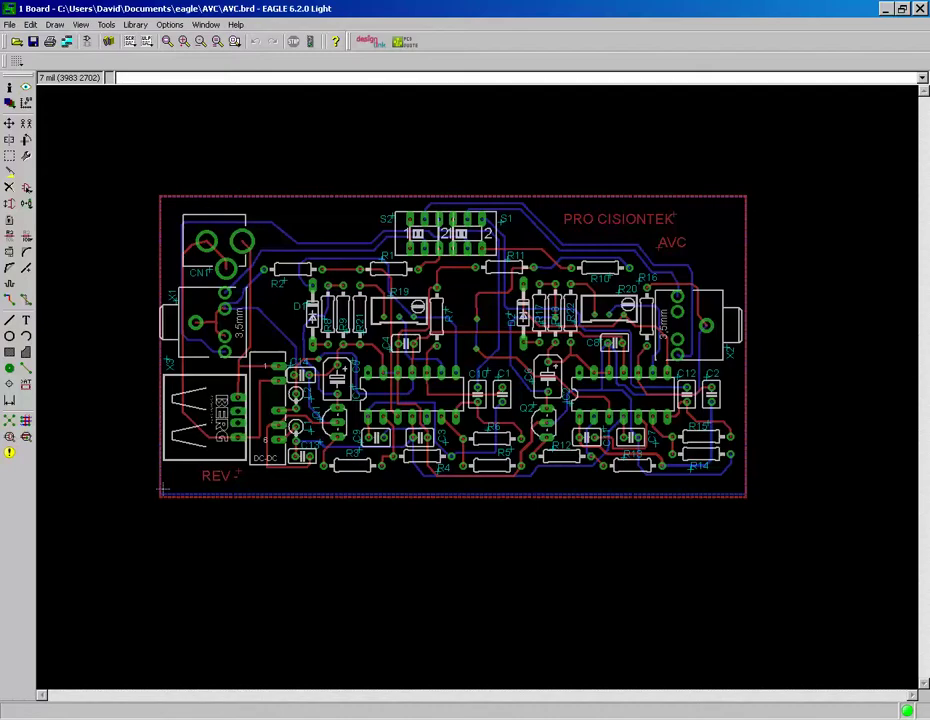
# Switch the EAGLE AVC board to its AVC.sch schematic, then browse the File and Help menus
pyautogui.click(9, 24)
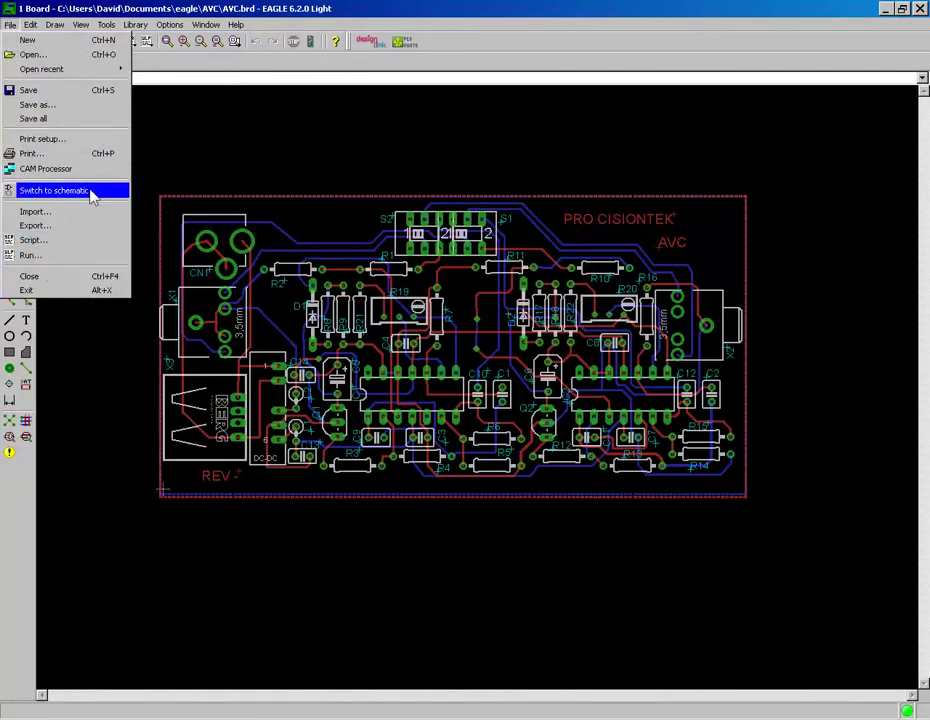
pyautogui.click(55, 190)
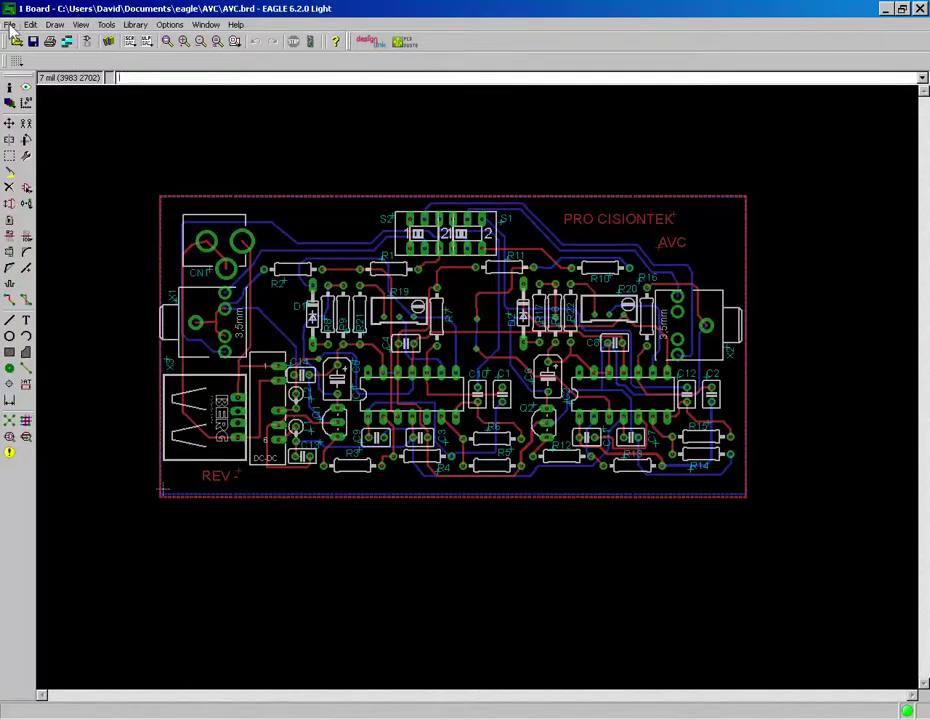
pyautogui.click(9, 25)
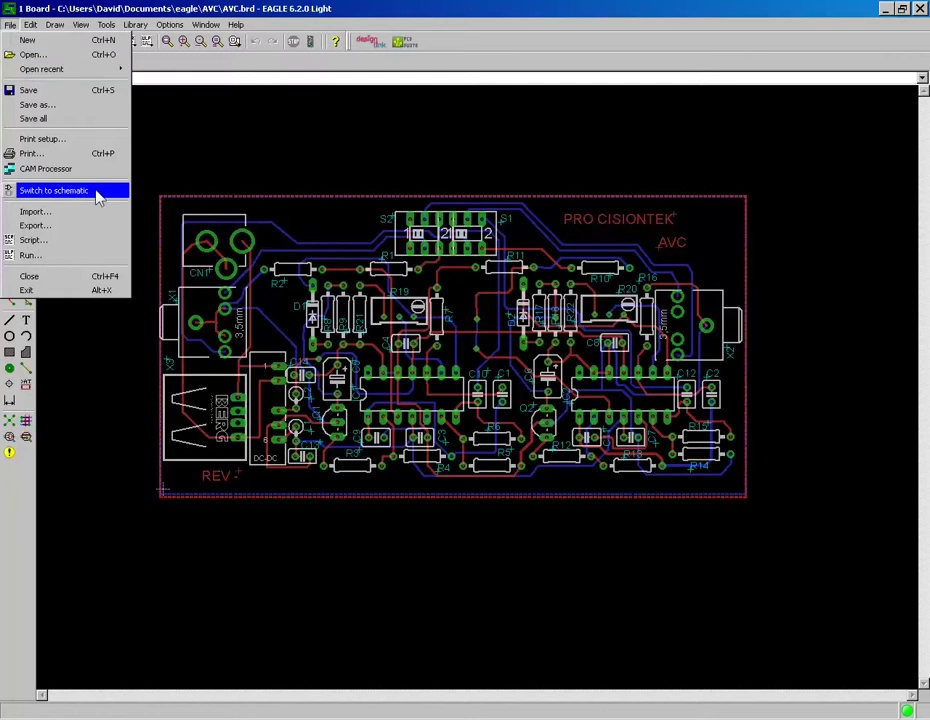
pyautogui.click(236, 25)
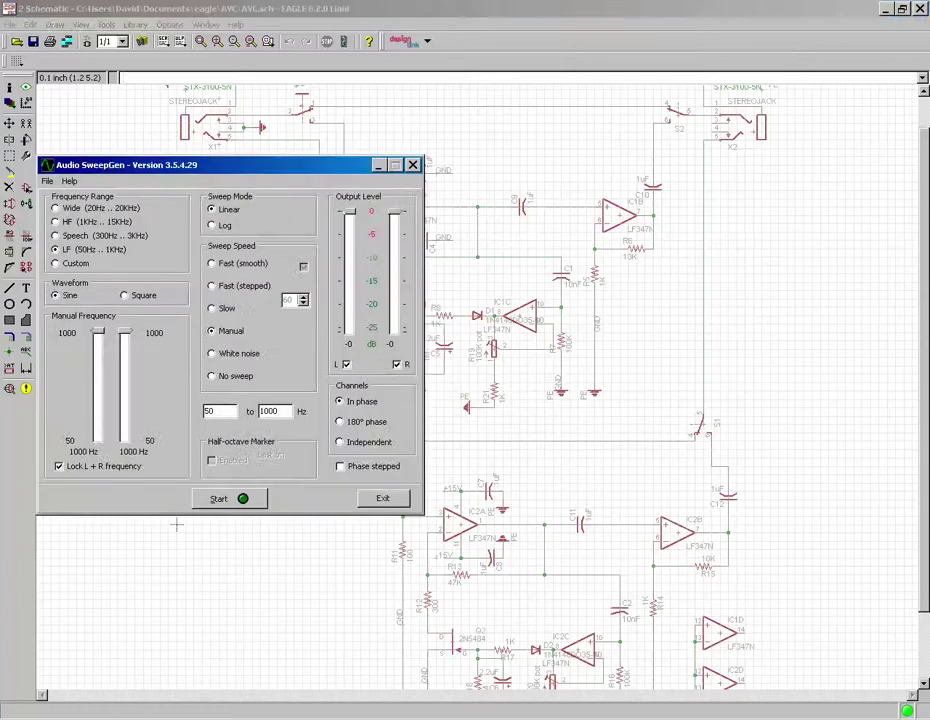
# Minimize the EAGLE schematic and Control Panel, and reposition the 50–1000 Hz sine SweepGen window
pyautogui.click(885, 9)
pyautogui.click(885, 9)
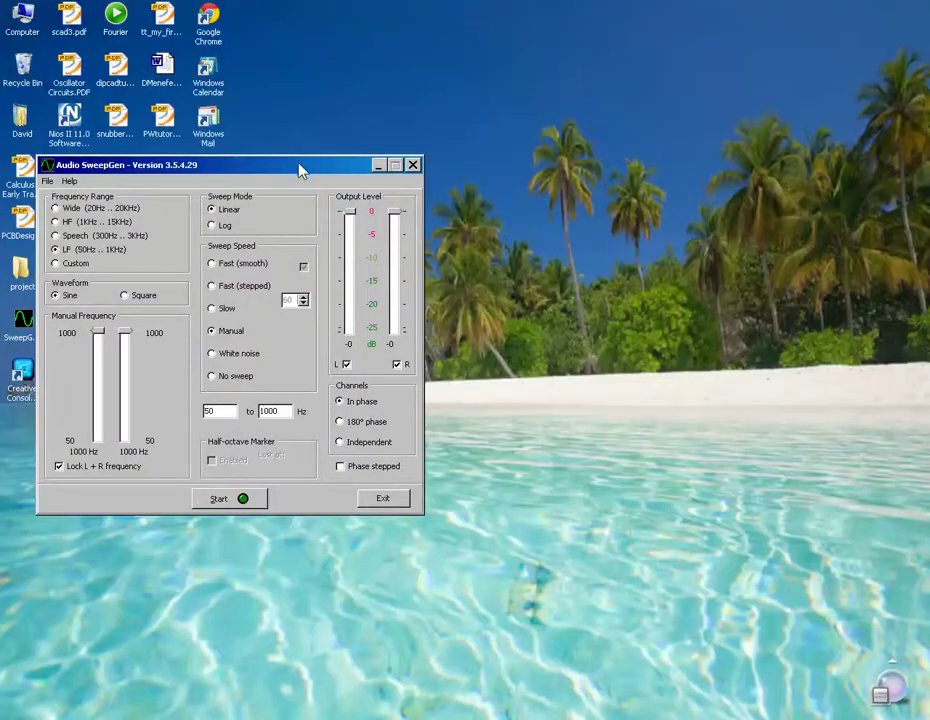
pyautogui.moveTo(301, 167); pyautogui.dragTo(497, 157)
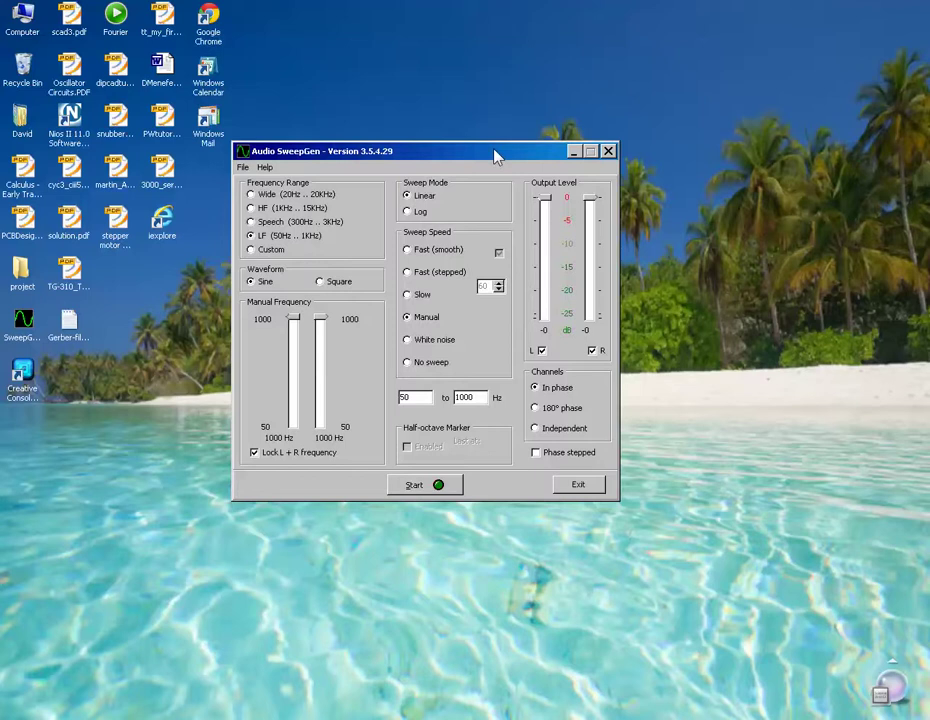
pyautogui.moveTo(497, 157); pyautogui.dragTo(405, 176)
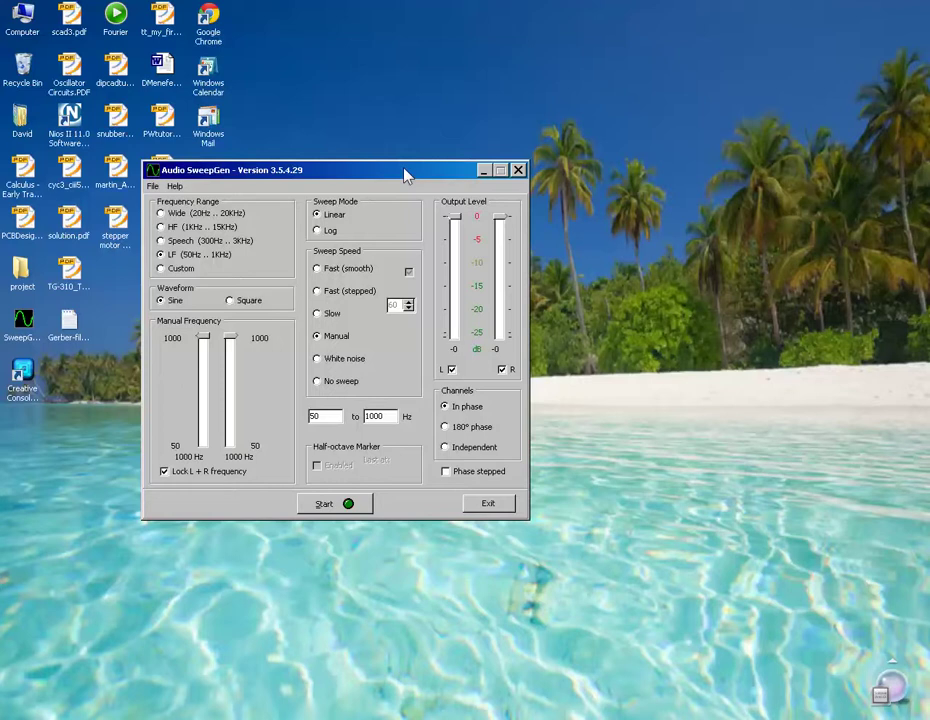
pyautogui.moveTo(405, 176); pyautogui.dragTo(483, 179)
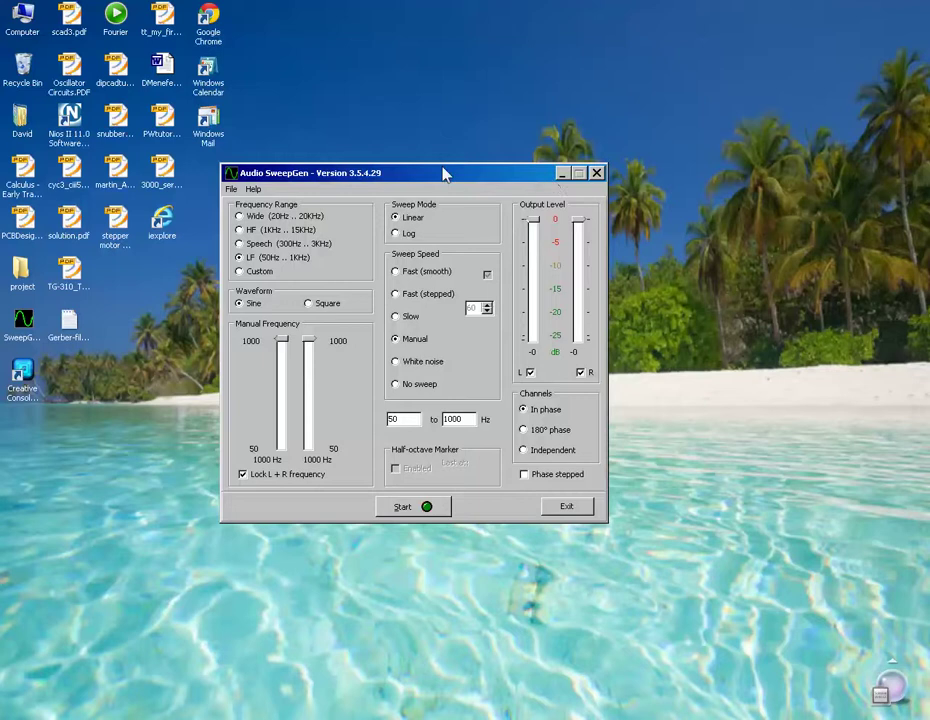
# View the 10-2-12.xls input/output gain sheet, then return through SweepGen to the EAGLE windows
pyautogui.hotkey('alt', 'Tab')
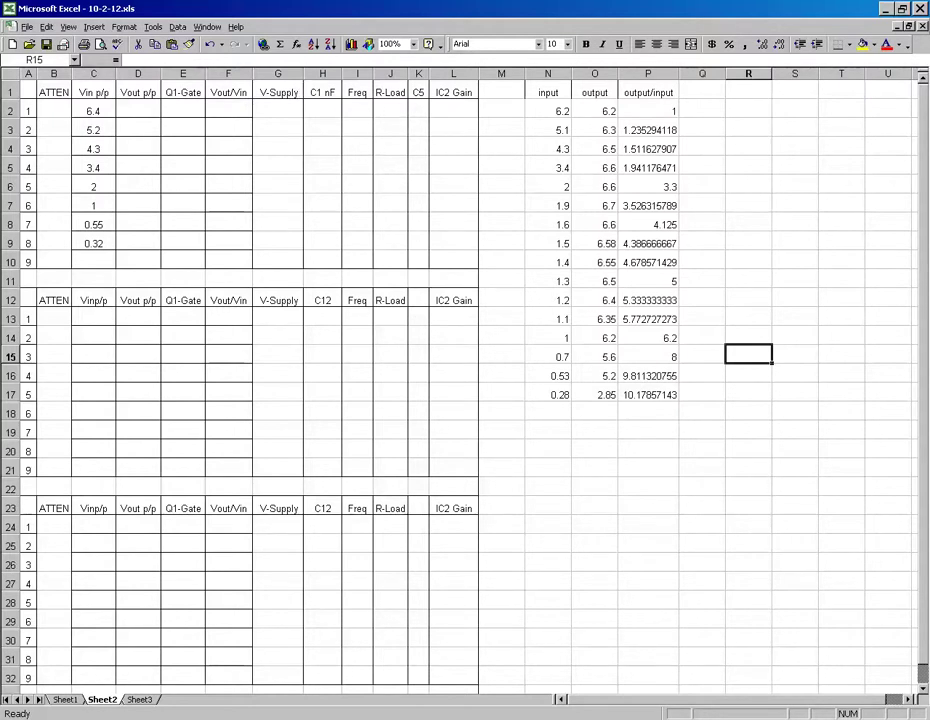
pyautogui.hotkey('alt', 'Tab')
pyautogui.hotkey('alt', 'Tab')
pyautogui.hotkey('alt', 'Tab')
pyautogui.hotkey('alt', 'Tab')
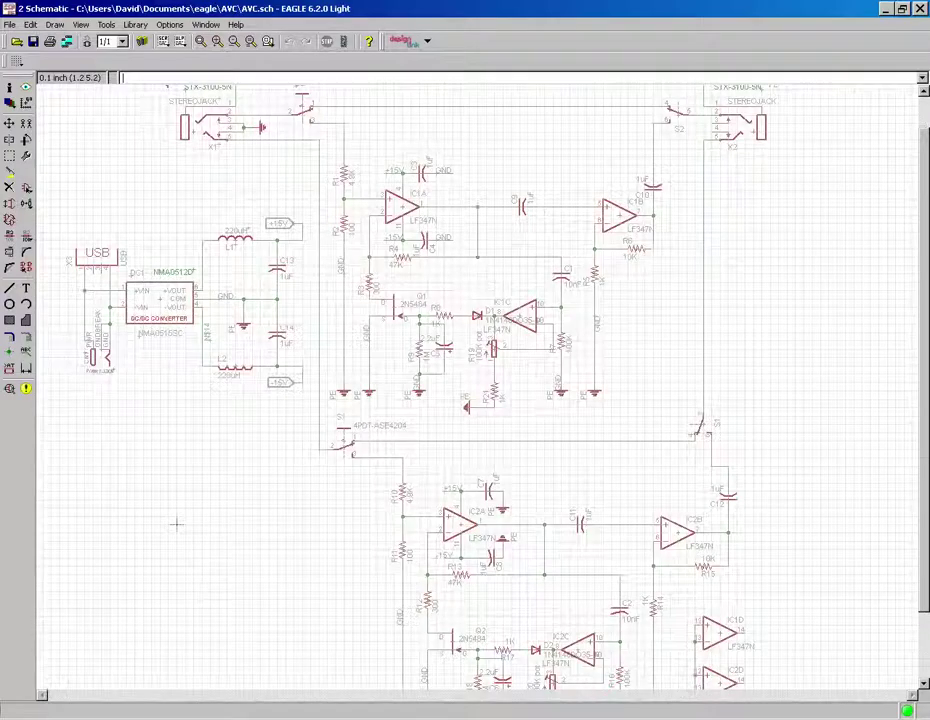
pyautogui.hotkey('alt', 'Tab')
pyautogui.hotkey('alt', 'Tab')
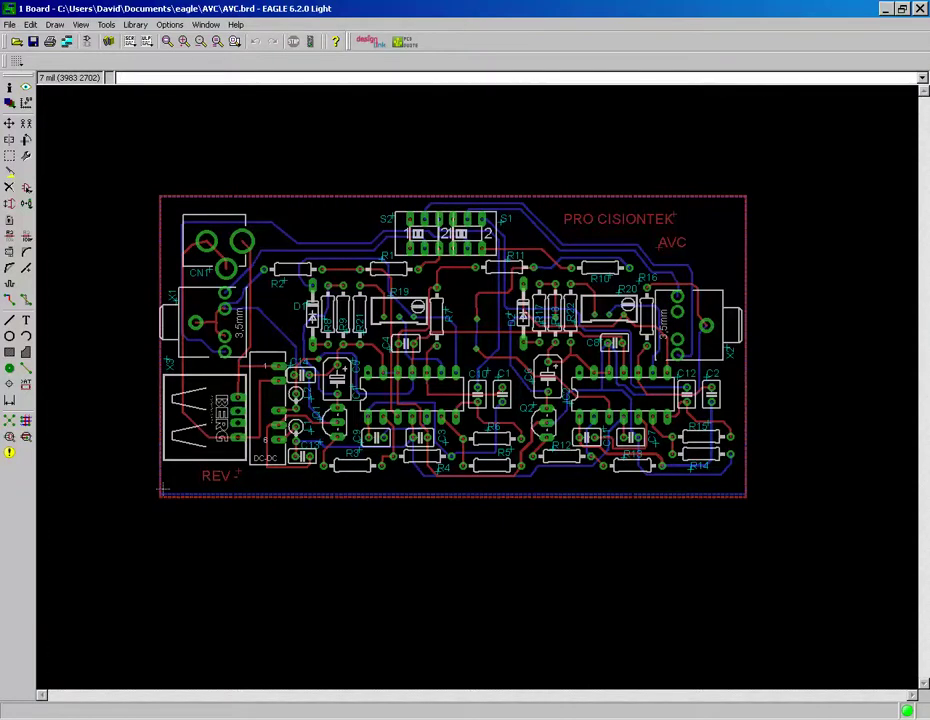
# Switch to the unrouted AVC.pcb board in DesignSpark PCB
pyautogui.hotkey('alt', 'Tab')
pyautogui.hotkey('alt', 'Tab')
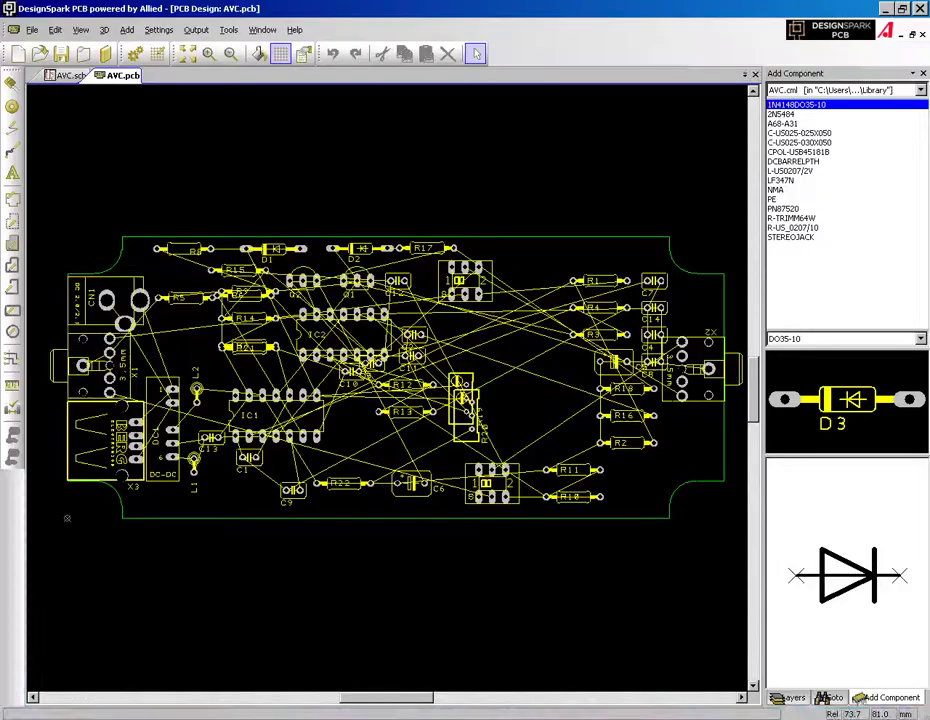
# Check the AVC board's Document Properties and the Import option, closing both without changes
pyautogui.click(33, 30)
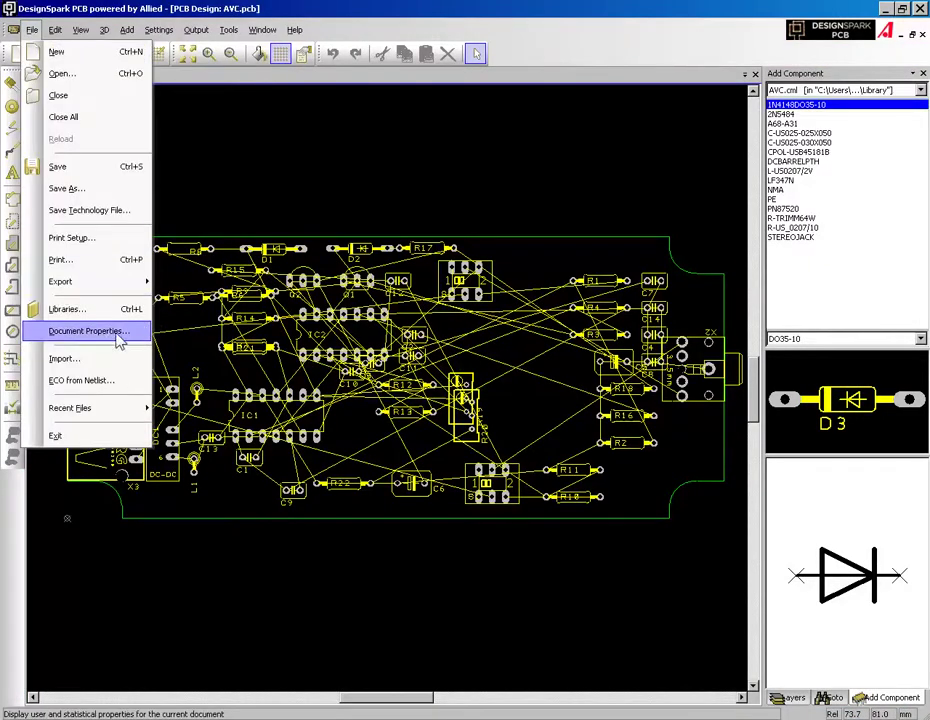
pyautogui.click(118, 343)
pyautogui.click(446, 486)
pyautogui.click(31, 30)
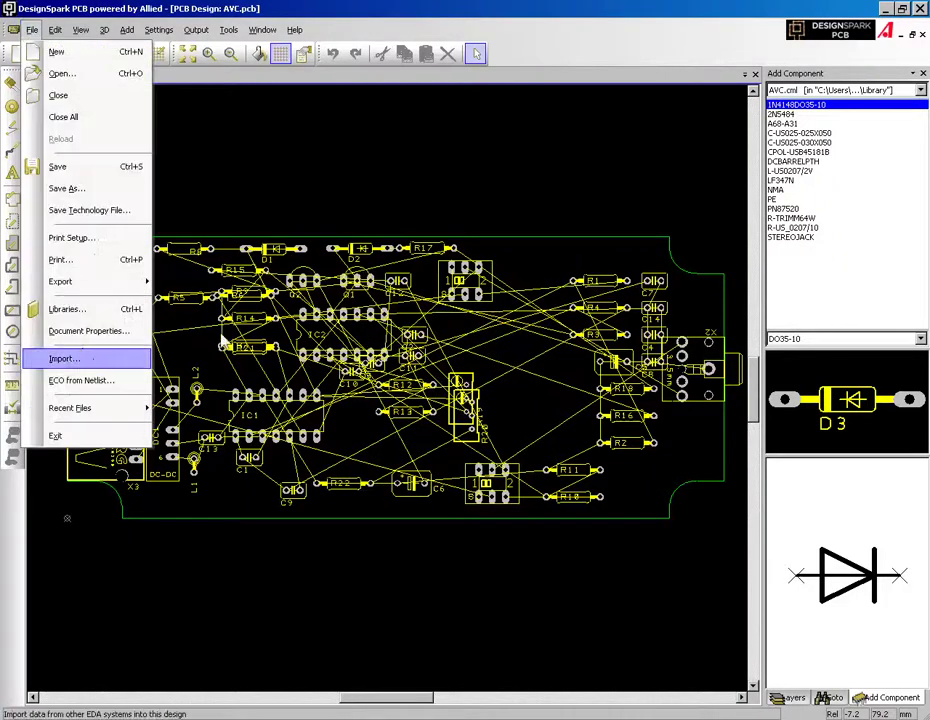
pyautogui.click(398, 162)
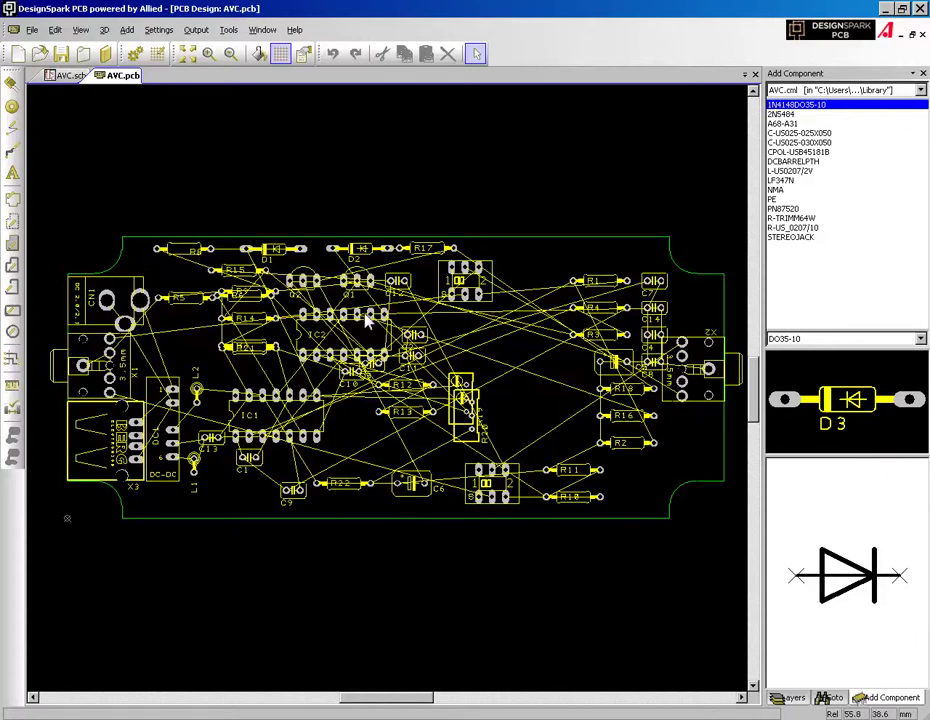
# Pan the board, then minimize DesignSpark PCB and Audio SweepGen to reveal the DC-DC chart
pyautogui.scroll(-1, 367, 318)
pyautogui.scroll(1, 380, 300)
pyautogui.moveTo(394, 295); pyautogui.dragTo(367, 183, button='middle')
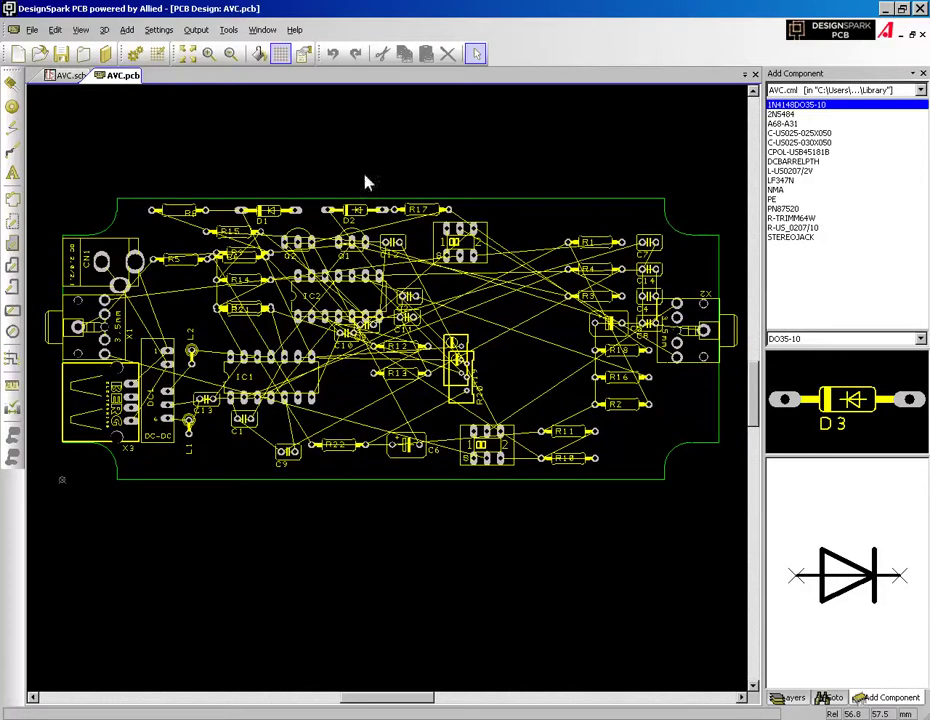
pyautogui.click(885, 9)
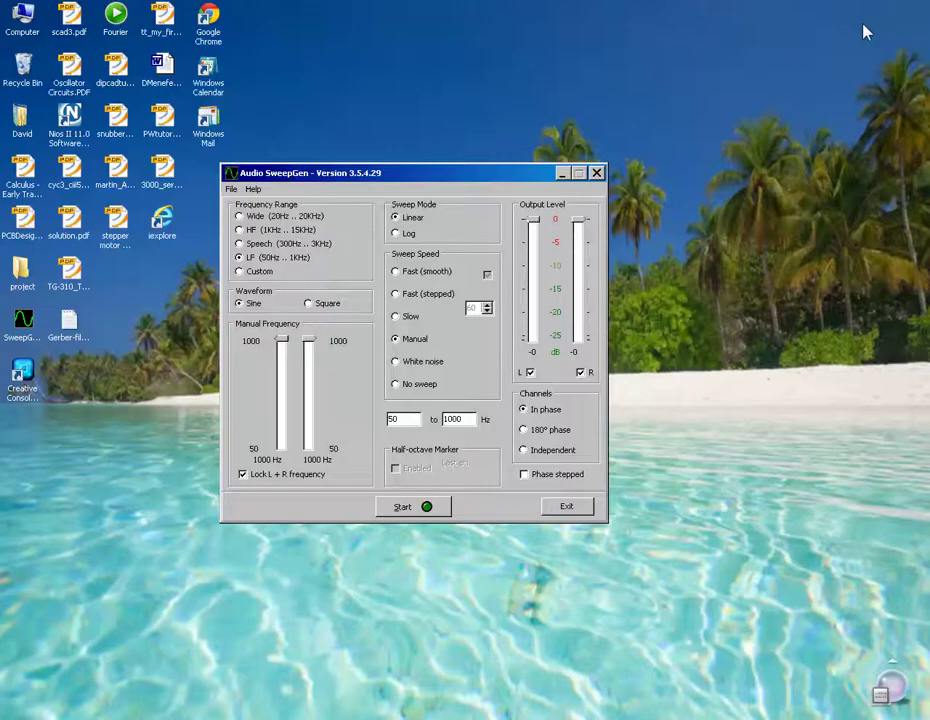
pyautogui.click(564, 174)
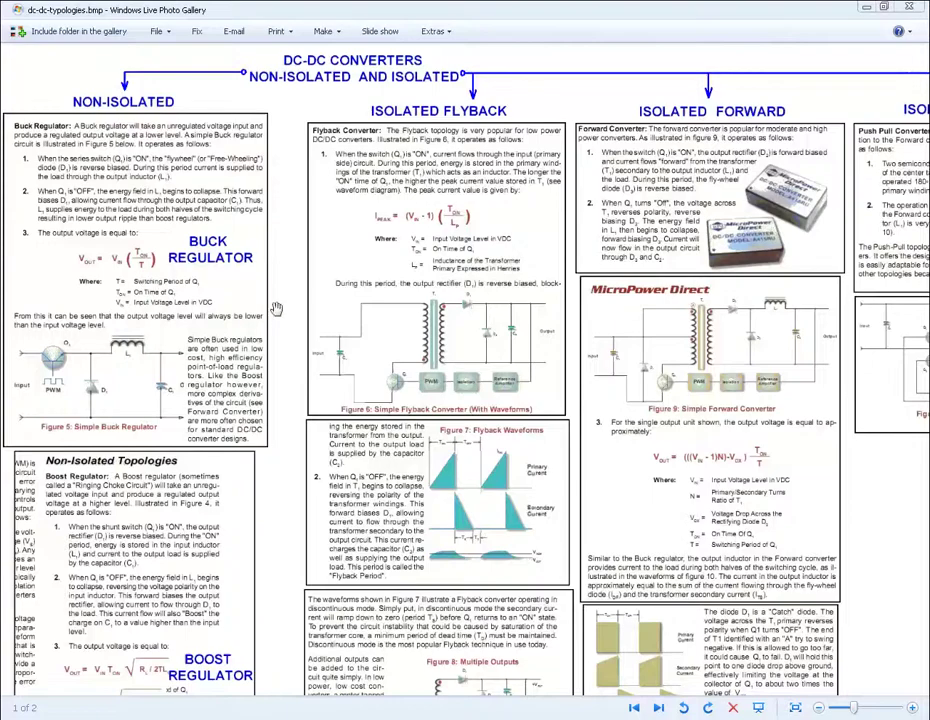
pyautogui.scroll(-1, 276, 307)
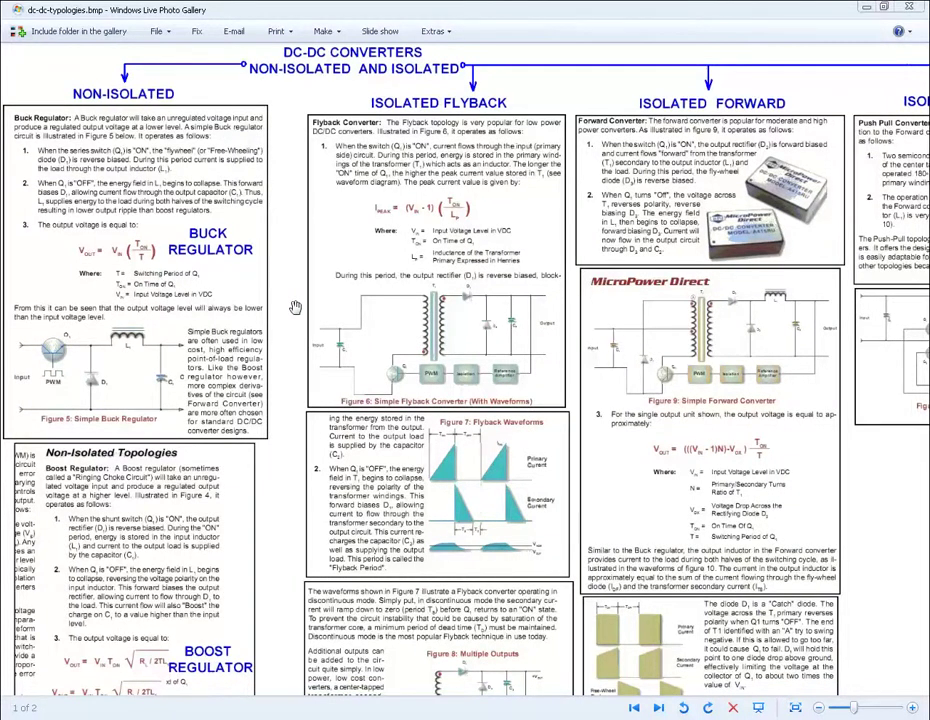
pyautogui.scroll(1, 286, 311)
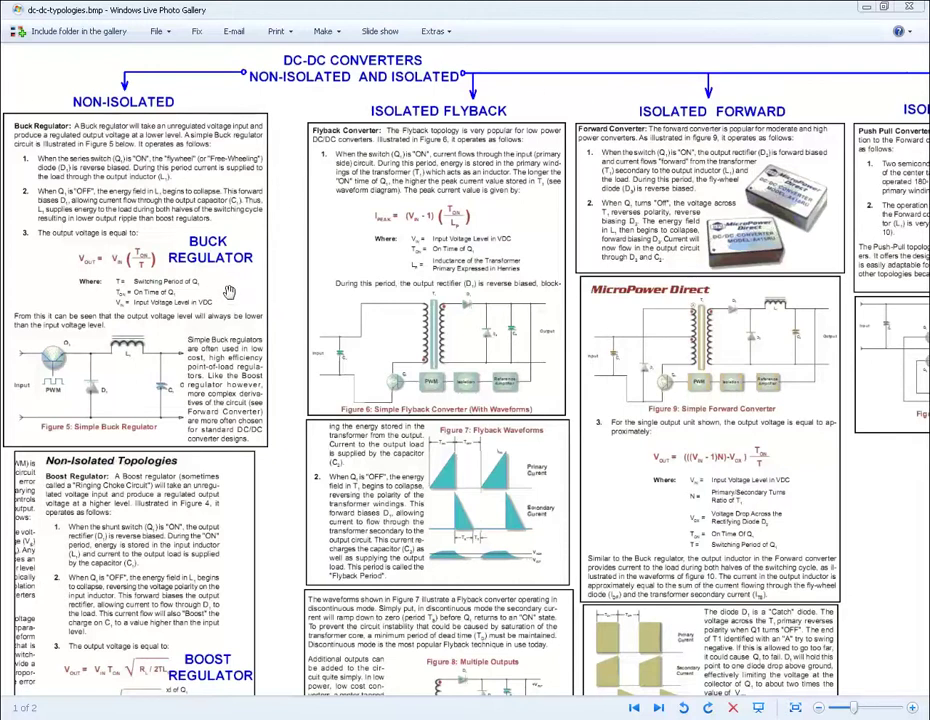
pyautogui.scroll(-2, 227, 274)
pyautogui.scroll(-2, 227, 274)
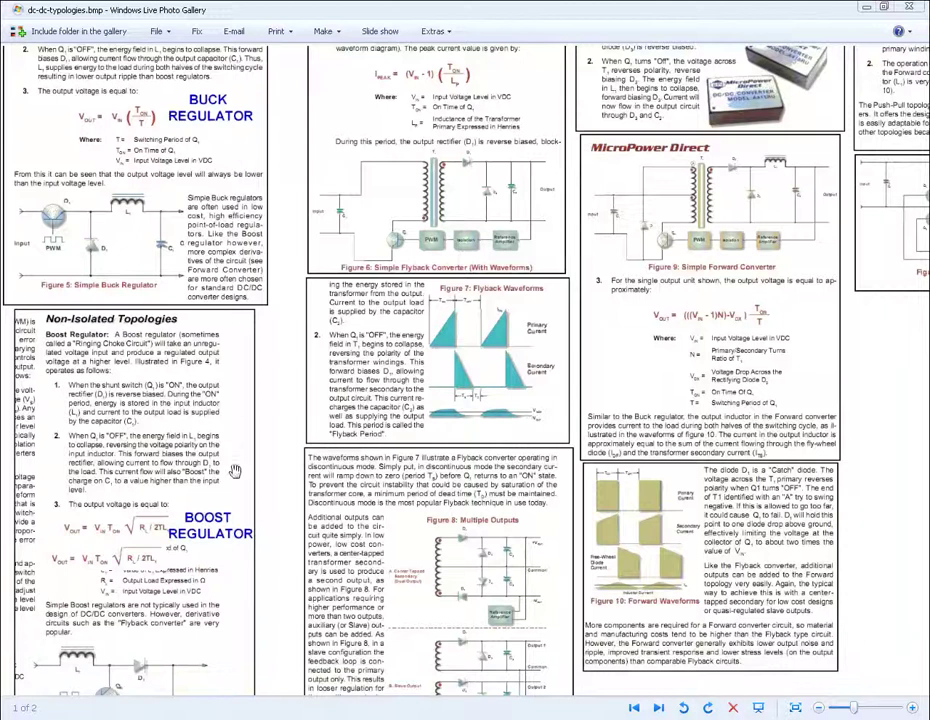
pyautogui.scroll(-3, 236, 278)
pyautogui.scroll(5, 246, 486)
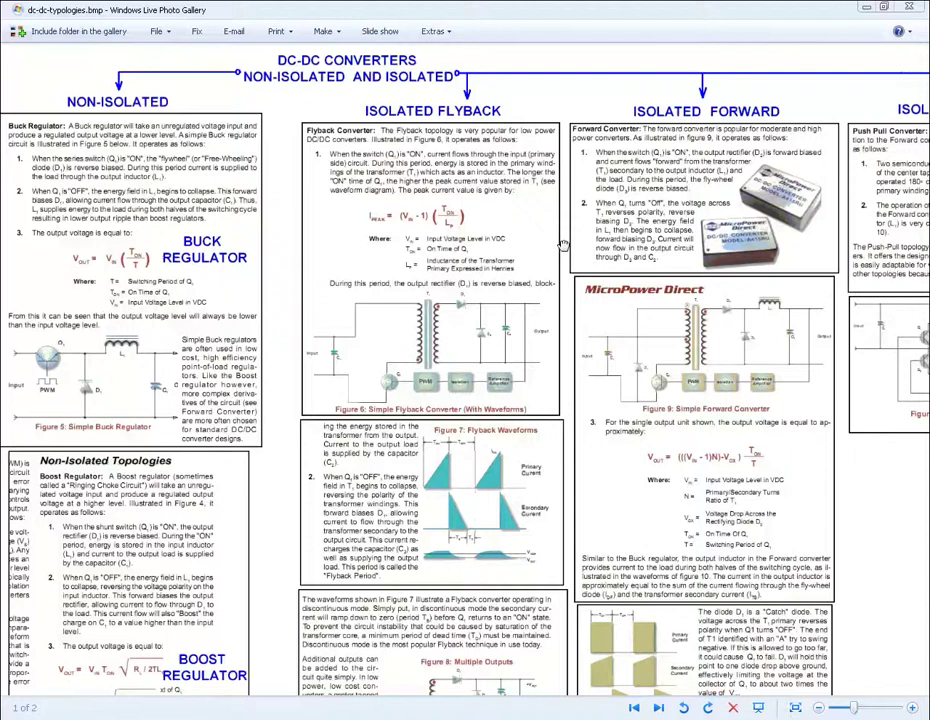
pyautogui.hscroll(2, 474, 246)
pyautogui.moveTo(474, 246); pyautogui.dragTo(456, 249)
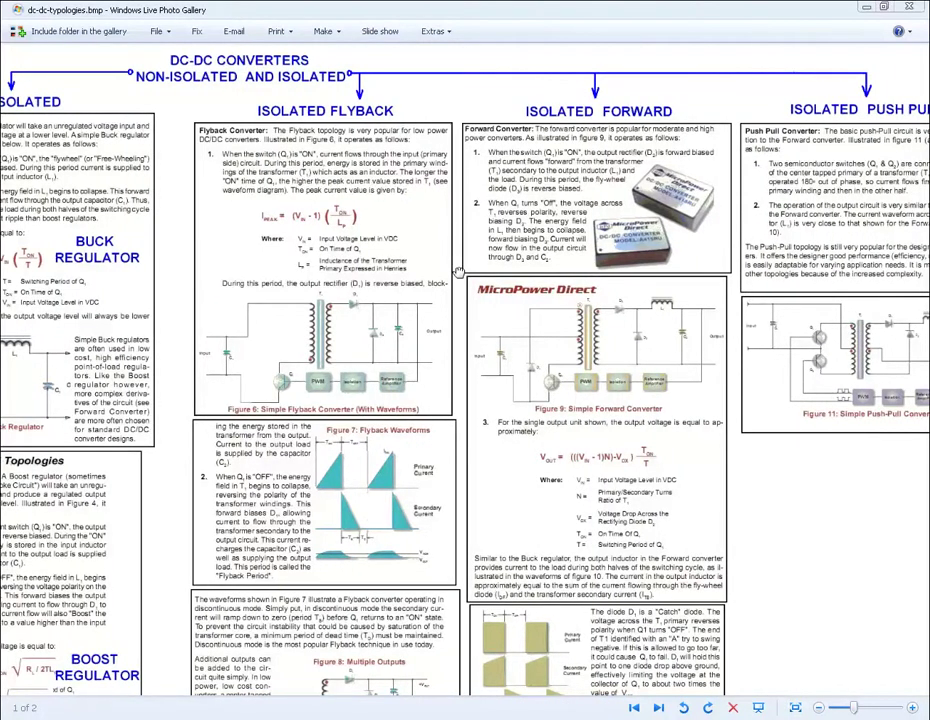
pyautogui.moveTo(457, 271)
pyautogui.mouseDown()
pyautogui.moveTo(457, 256)
pyautogui.moveTo(459, 272)
pyautogui.mouseUp()
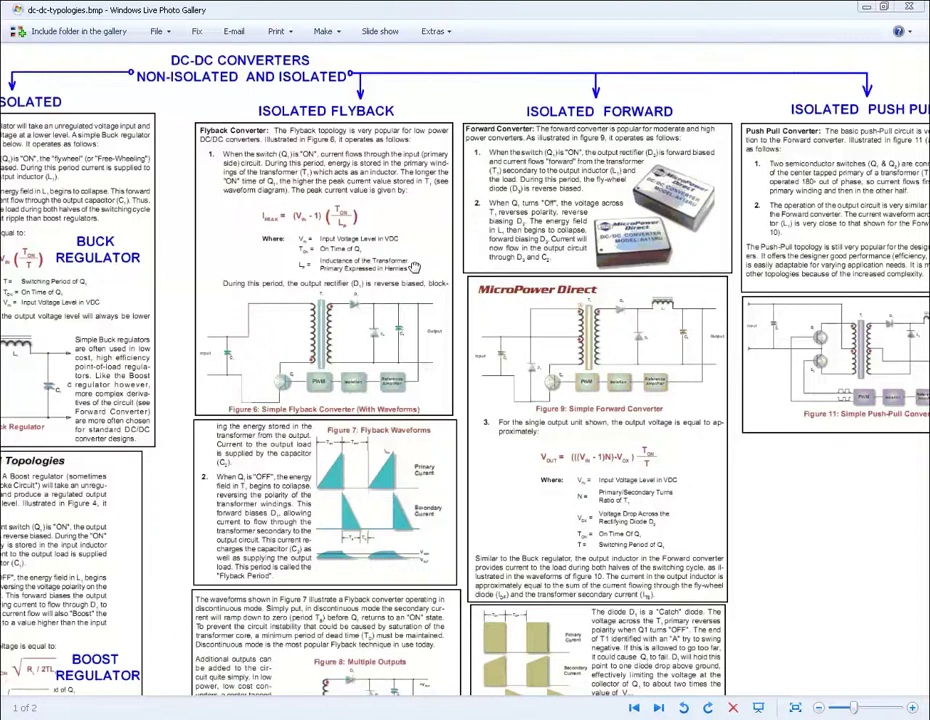
pyautogui.moveTo(415, 266); pyautogui.dragTo(403, 245)
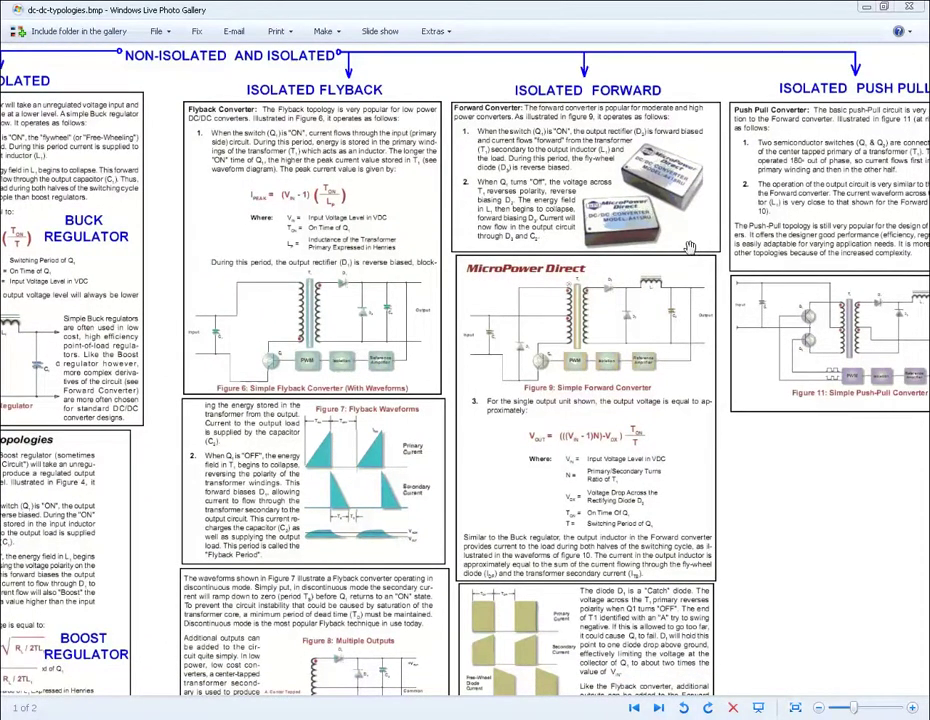
pyautogui.moveTo(690, 247); pyautogui.dragTo(626, 249)
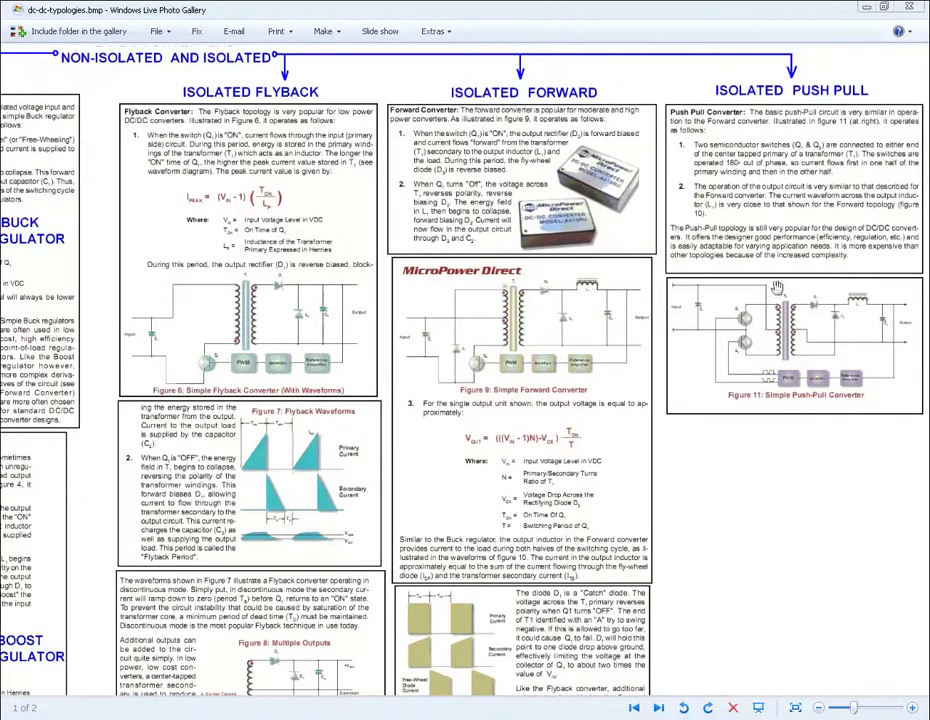
pyautogui.moveTo(323, 329); pyautogui.dragTo(512, 302)
pyautogui.scroll(1, 688, 431)
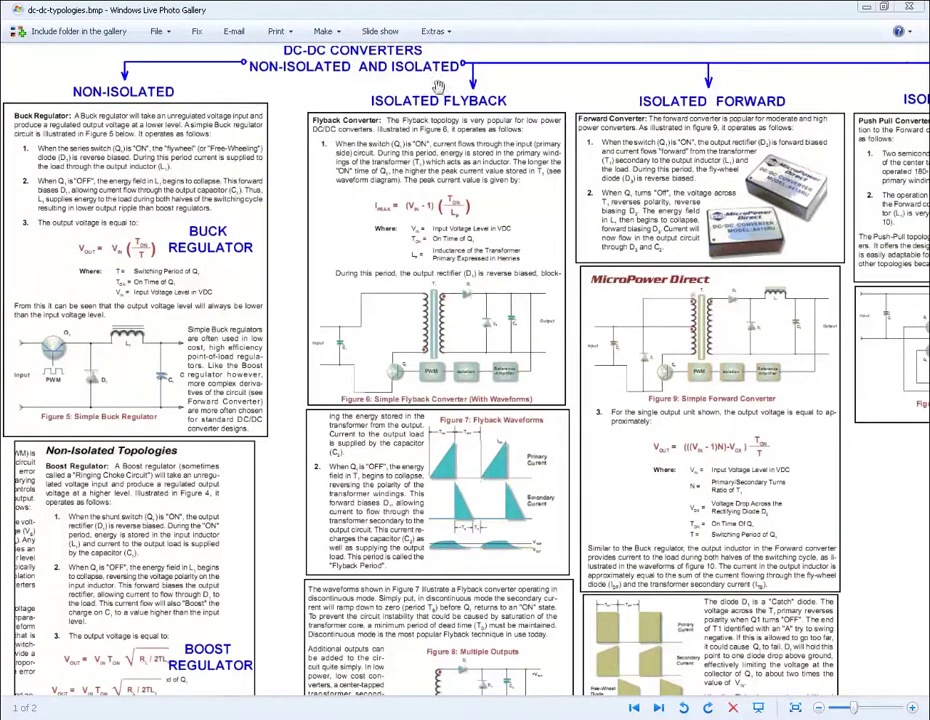
pyautogui.click(867, 8)
# Show the Creative Console's playback mixer in Entertainment Mode, then minimize the console
pyautogui.hotkey('alt', 'Tab')
pyautogui.click(867, 8)
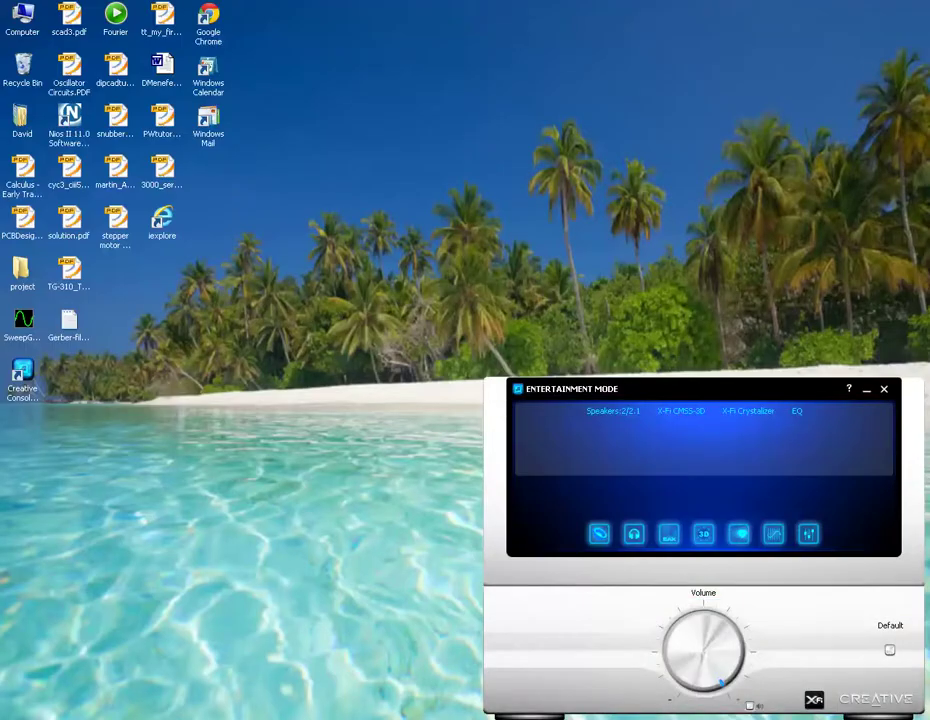
pyautogui.click(808, 538)
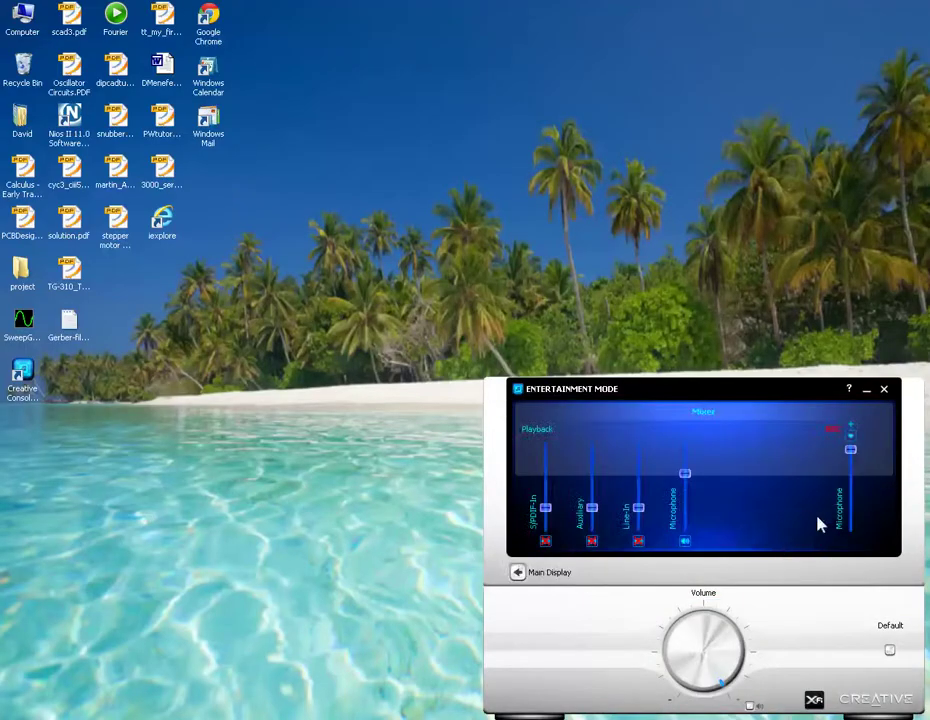
pyautogui.click(866, 390)
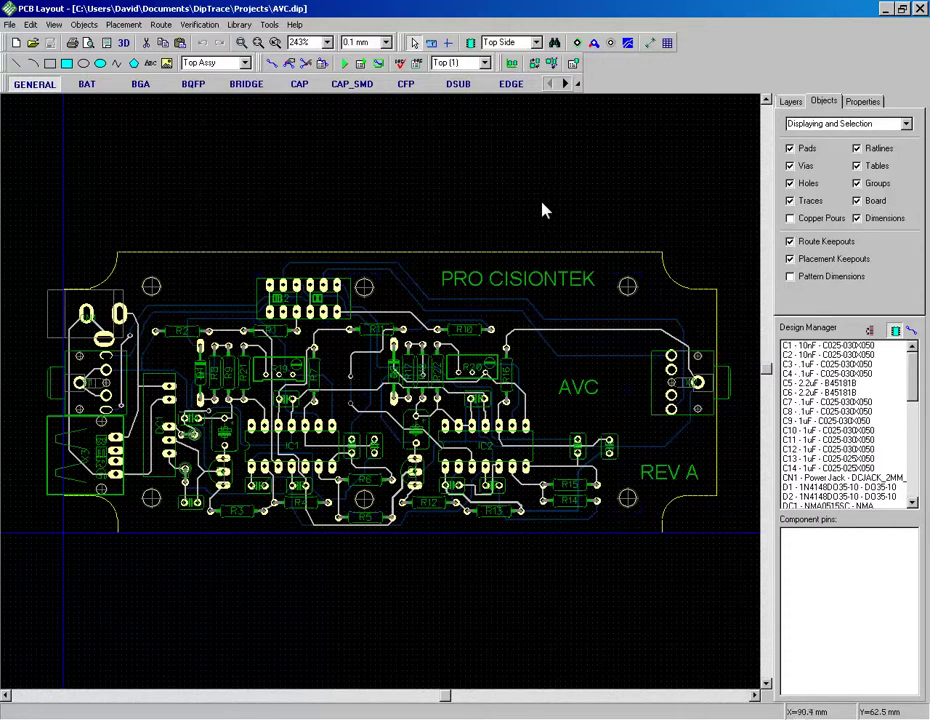
# Turn on Copper Pours display, view the Bottom (2) layer, then return to Top (1)
pyautogui.click(790, 219)
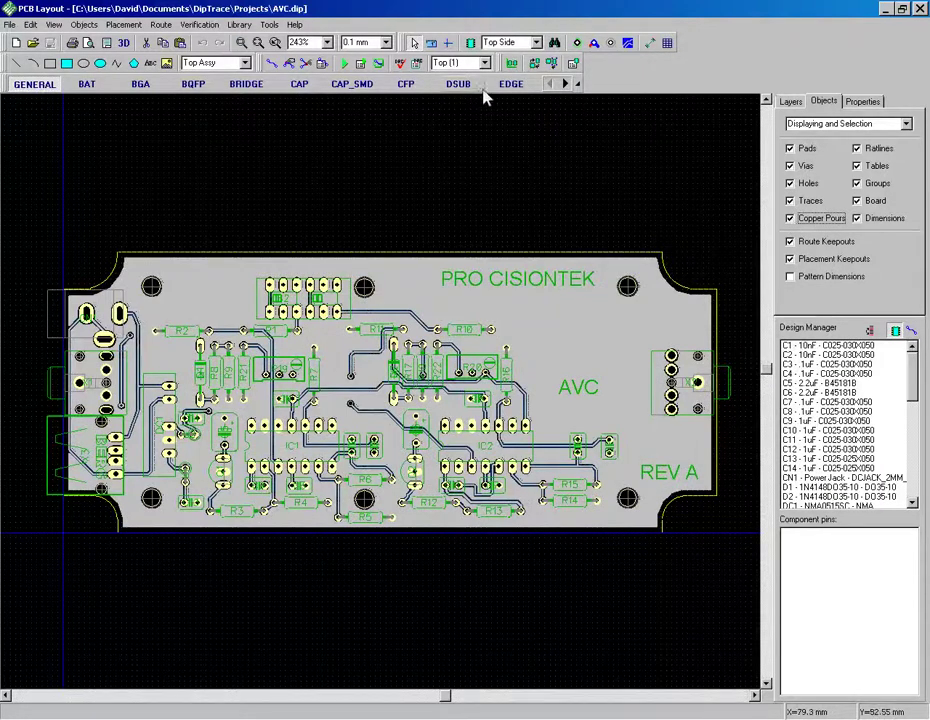
pyautogui.click(485, 63)
pyautogui.click(466, 86)
pyautogui.click(485, 63)
pyautogui.click(462, 73)
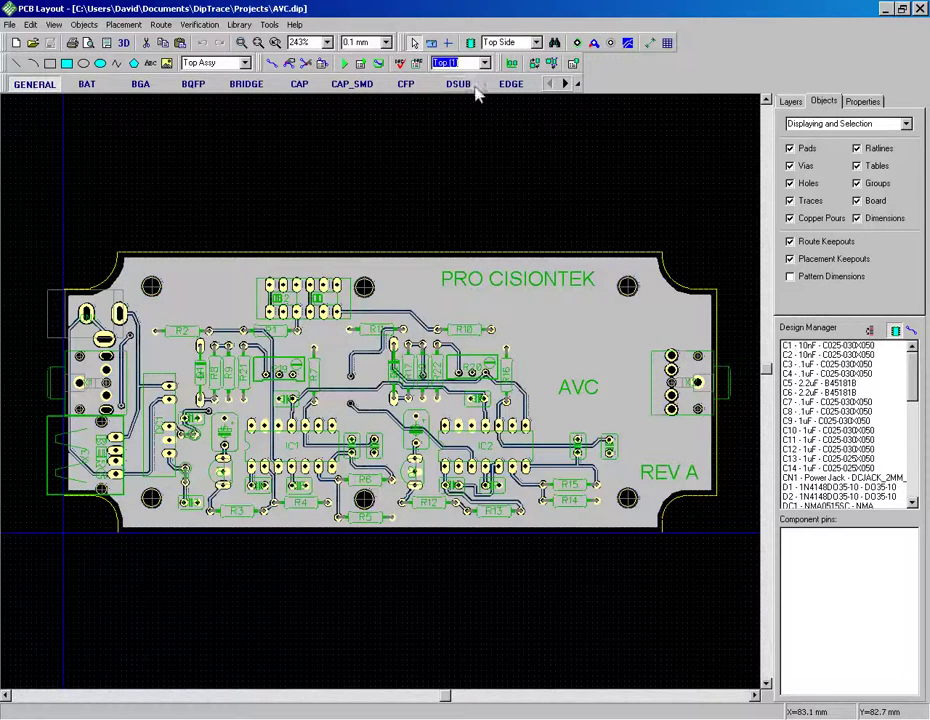
# Zoom in and pan around the AVC board, including its right-hand side
pyautogui.scroll(2, 425, 342)
pyautogui.scroll(1, 425, 342)
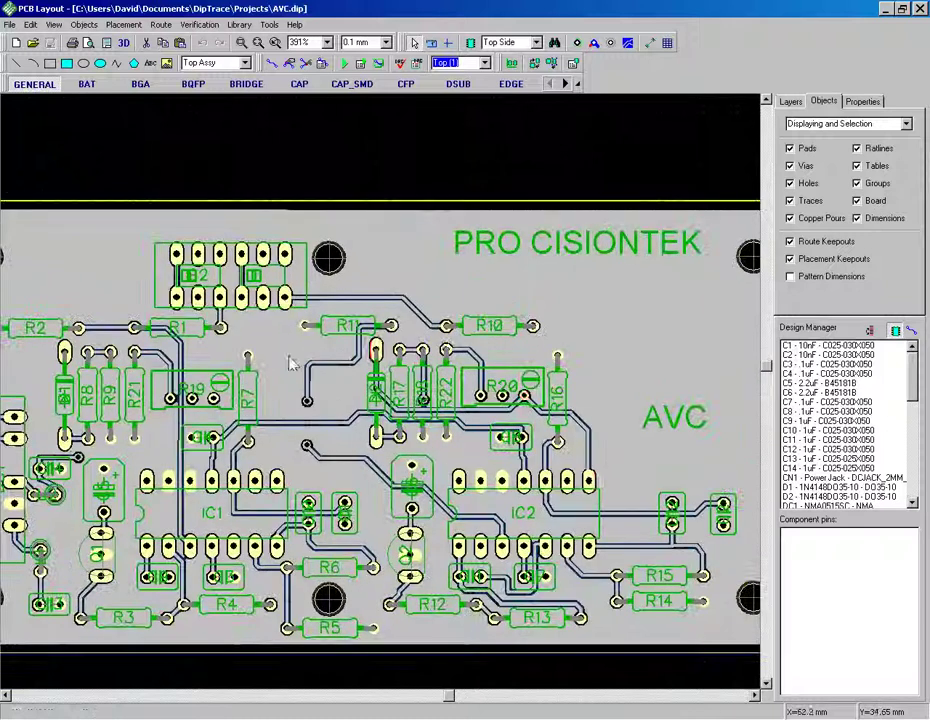
pyautogui.moveTo(528, 333); pyautogui.dragTo(333, 230, button='right')
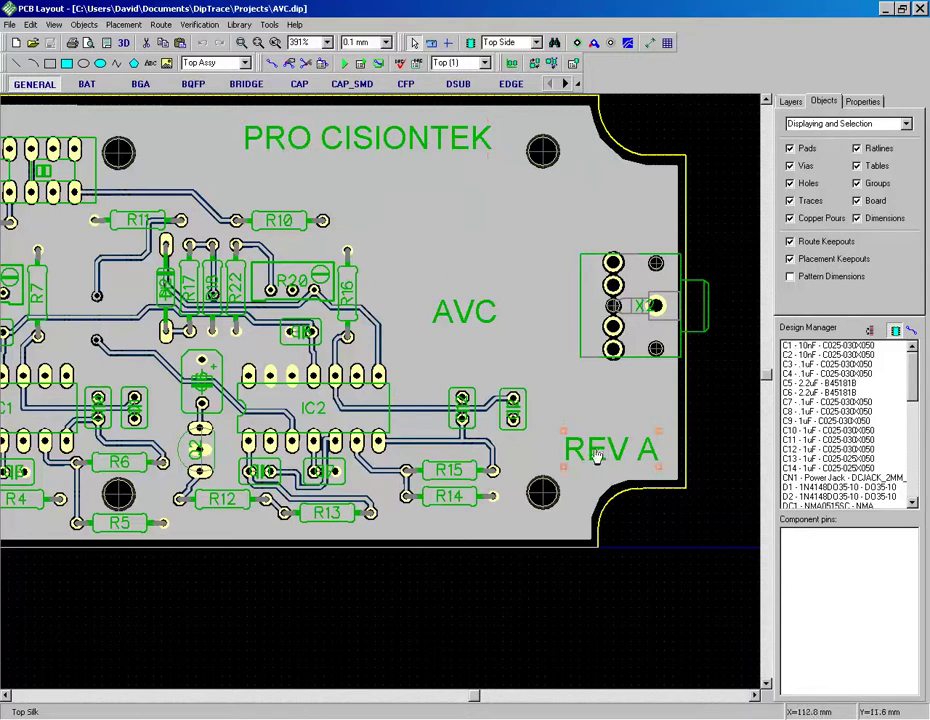
pyautogui.scroll(-2, 462, 318)
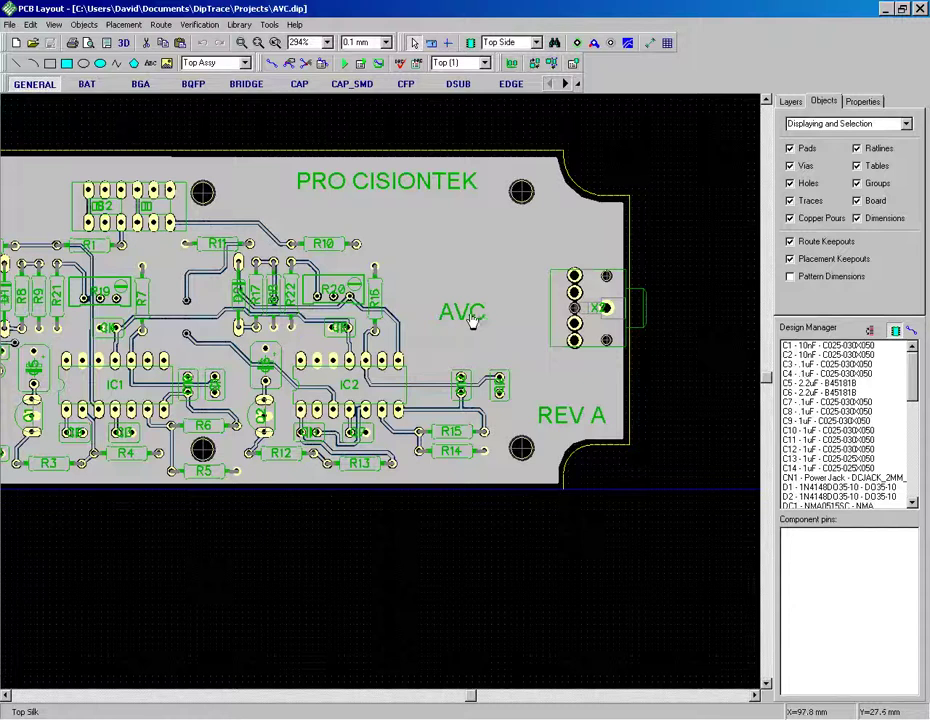
pyautogui.hscroll(-2, 432, 540)
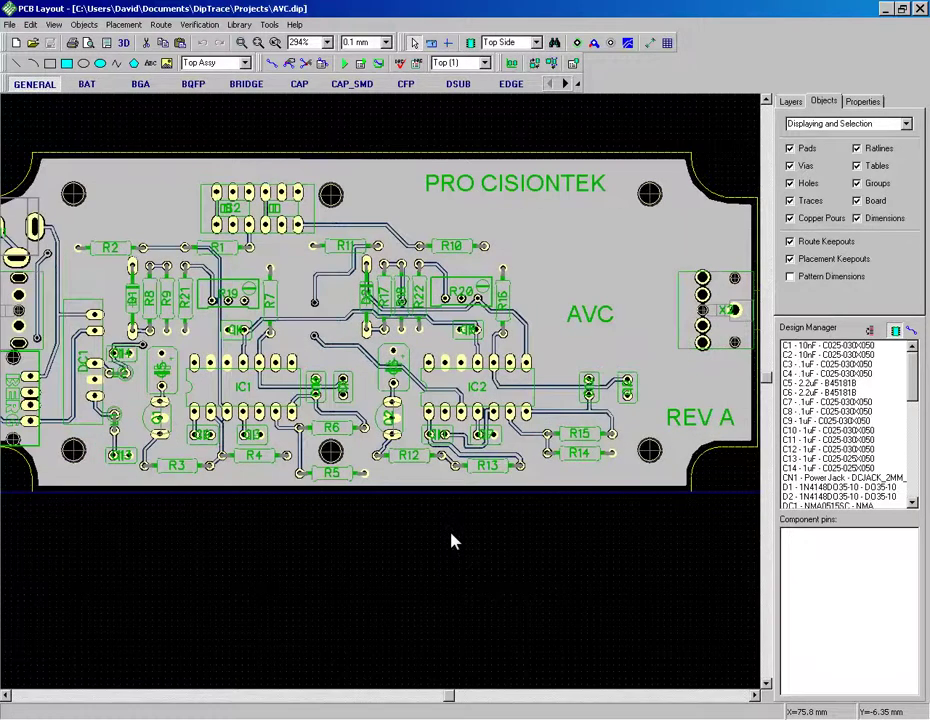
pyautogui.scroll(-1, 456, 532)
pyautogui.hscroll(-1, 457, 533)
pyautogui.hscroll(2, 432, 533)
pyautogui.scroll(-1, 432, 533)
# Turn off Copper Pours, inspect the Bottom (2) traces, then return to Top (1)
pyautogui.click(790, 218)
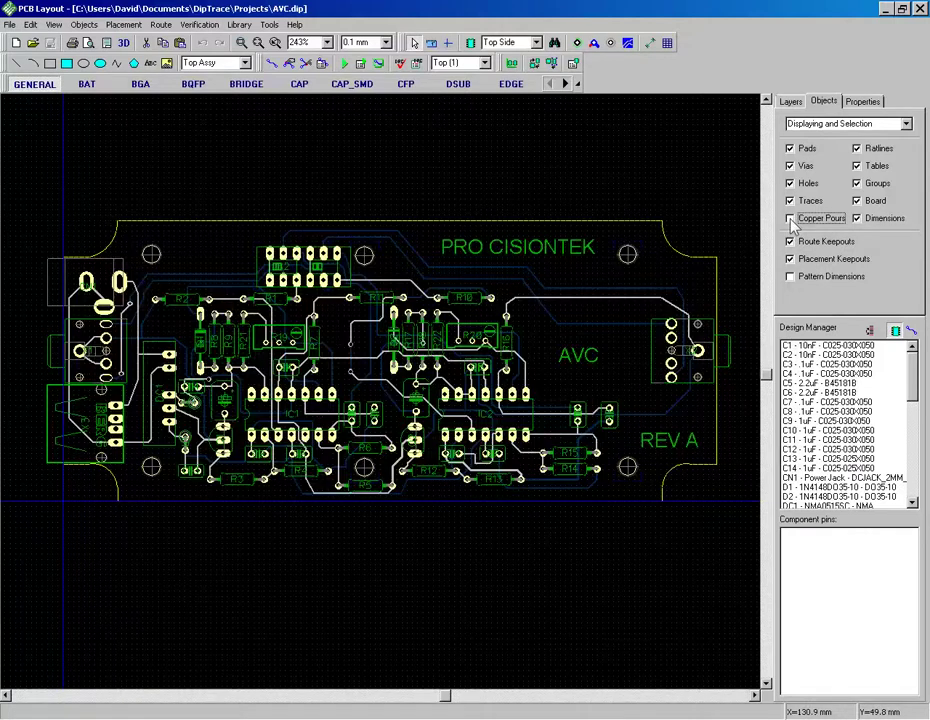
pyautogui.click(484, 62)
pyautogui.click(470, 88)
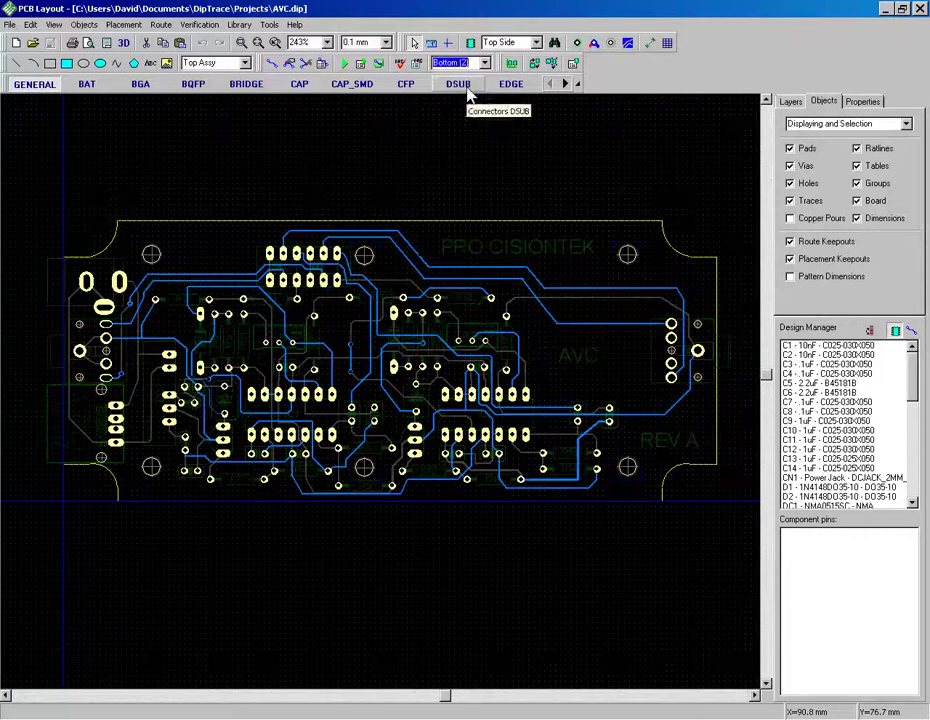
pyautogui.click(484, 62)
pyautogui.click(465, 75)
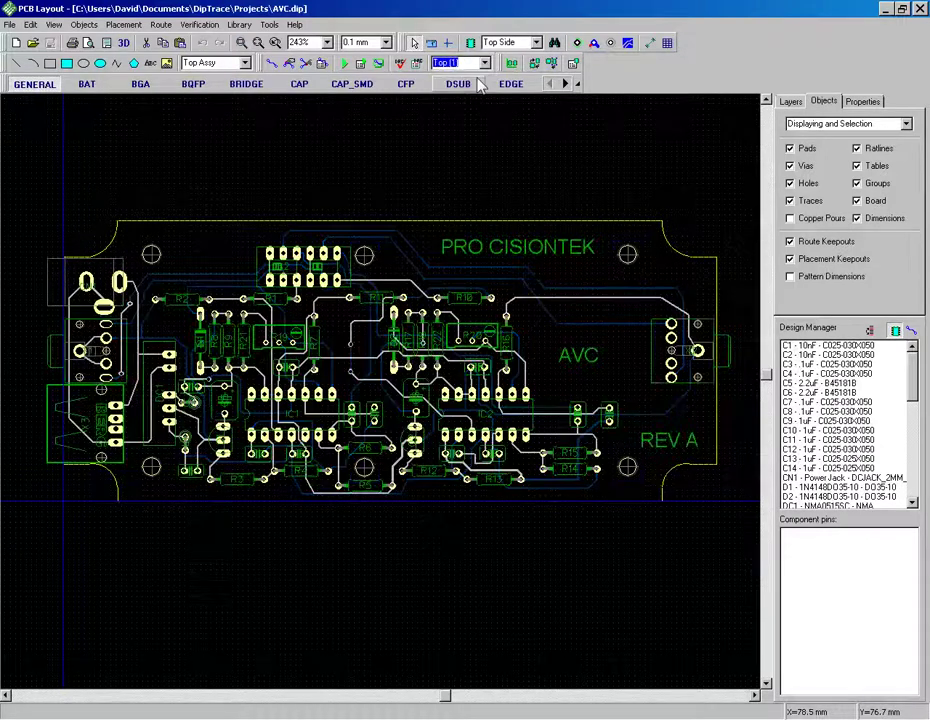
pyautogui.click(483, 153)
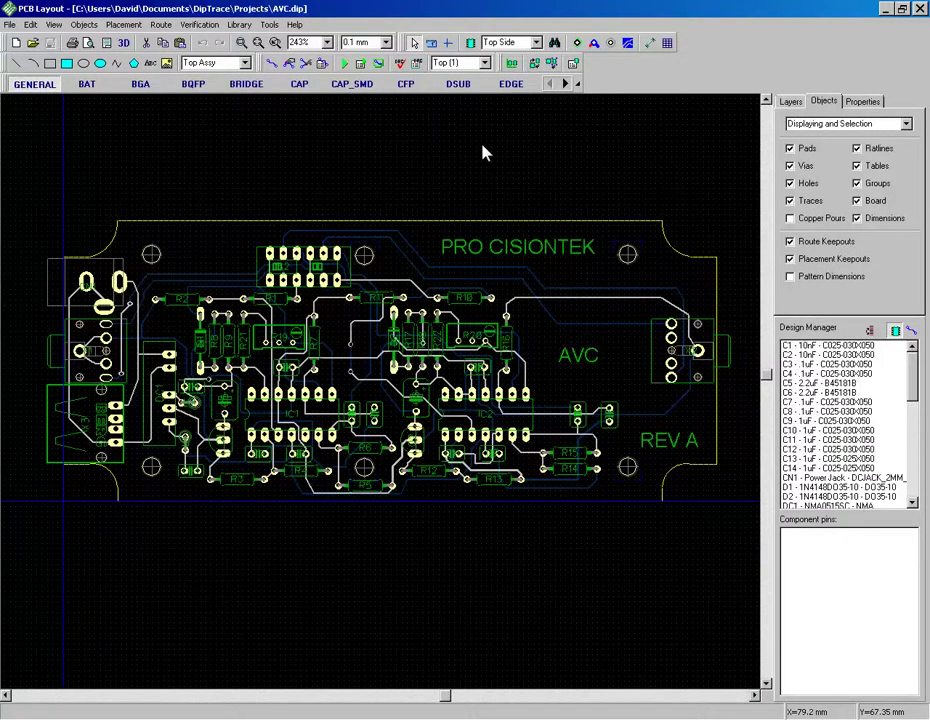